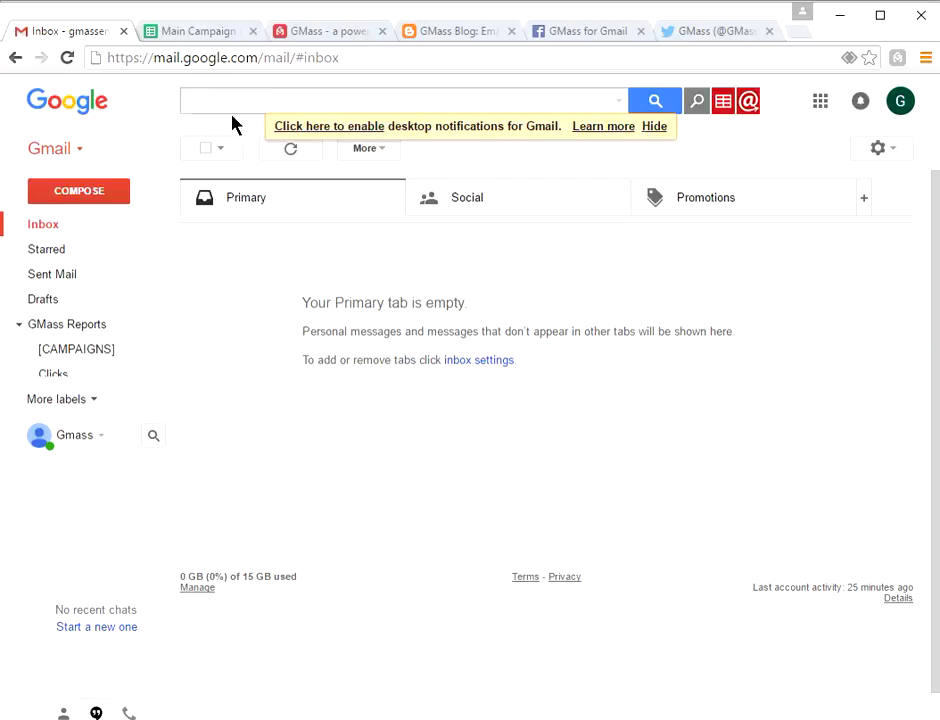
# Check the contact list in the Main Campaign Report spreadsheet and connect GMass in Gmail to that Google Sheet.
pyautogui.click(189, 38)
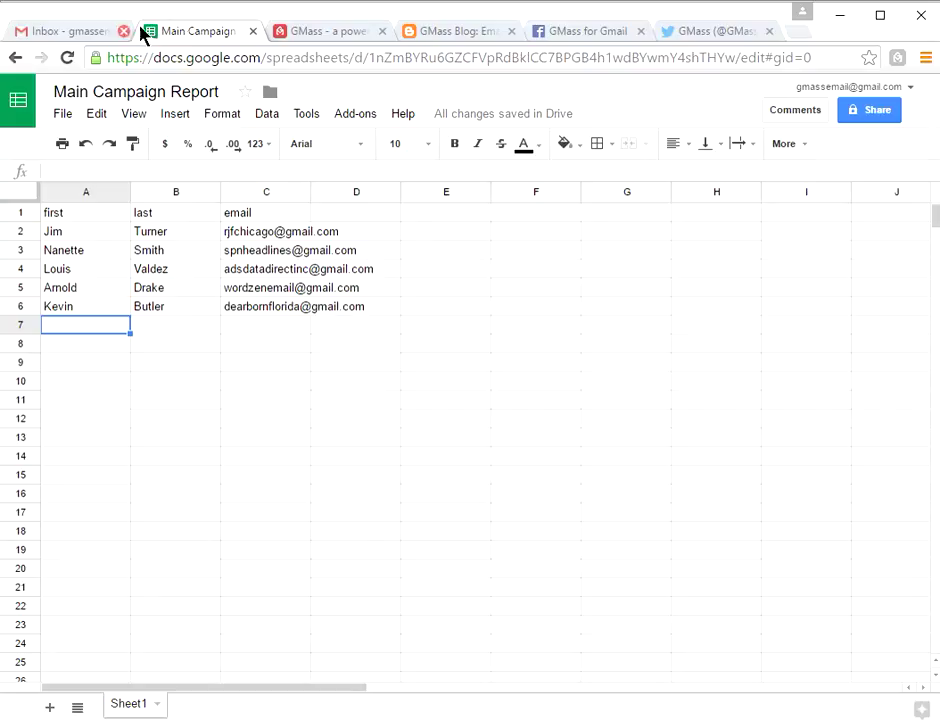
pyautogui.click(87, 31)
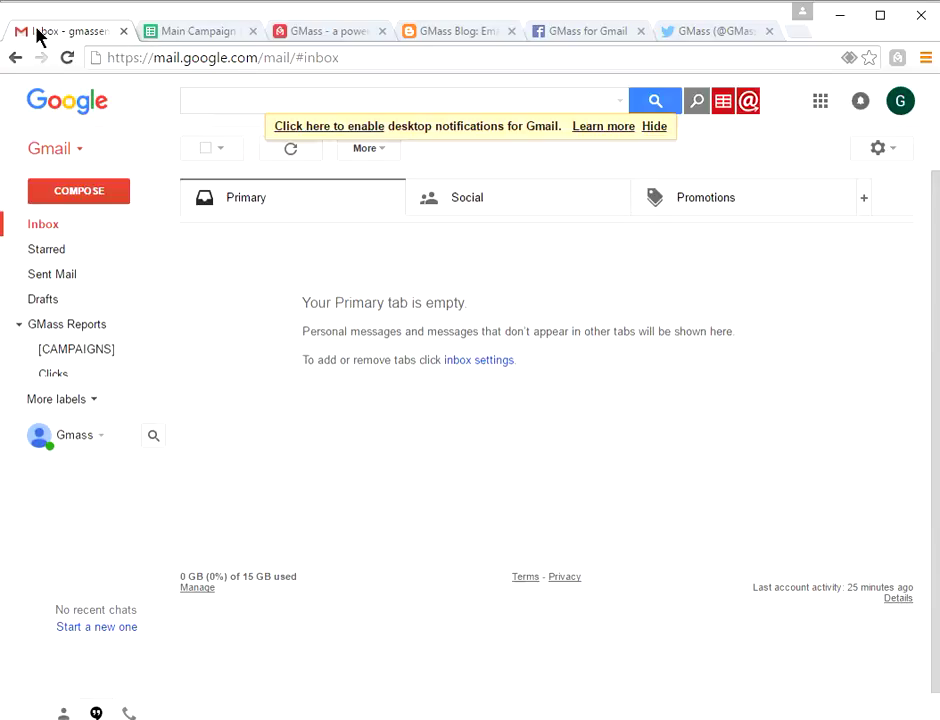
pyautogui.click(193, 36)
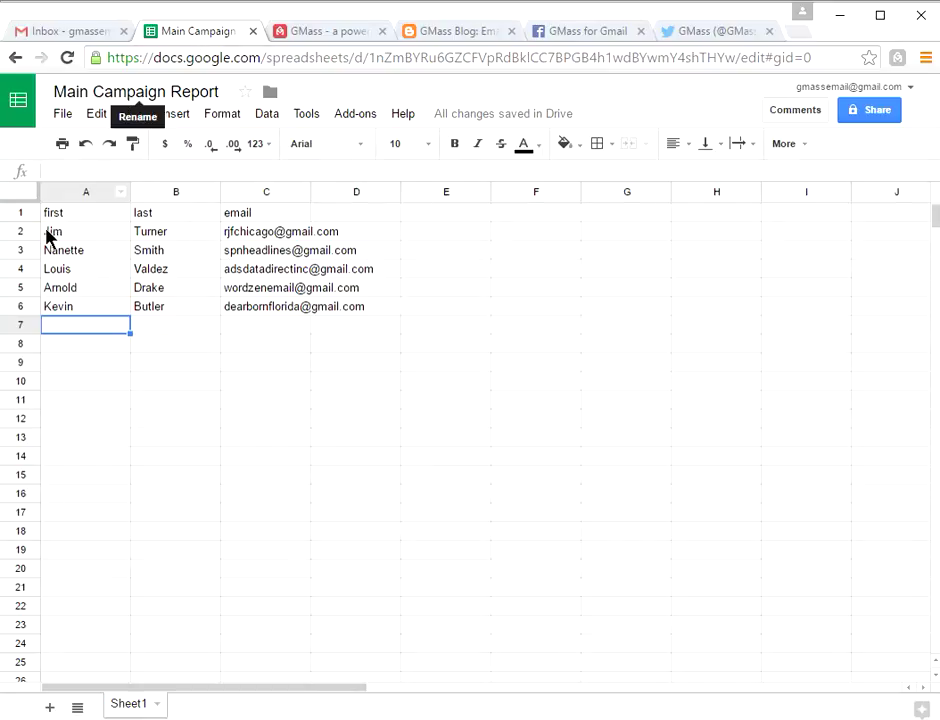
pyautogui.click(70, 32)
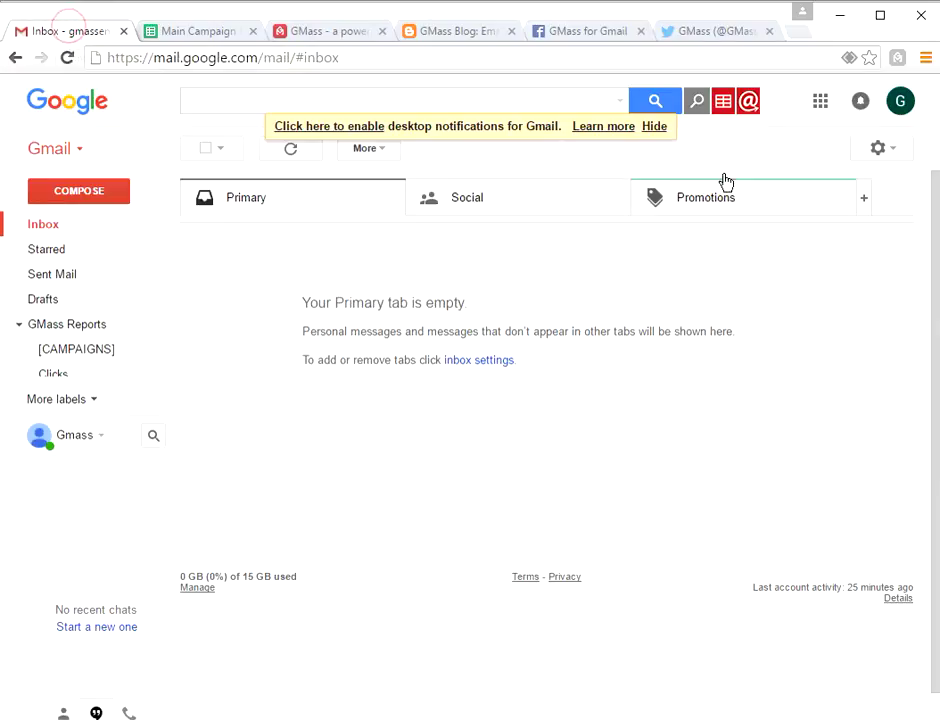
pyautogui.click(722, 104)
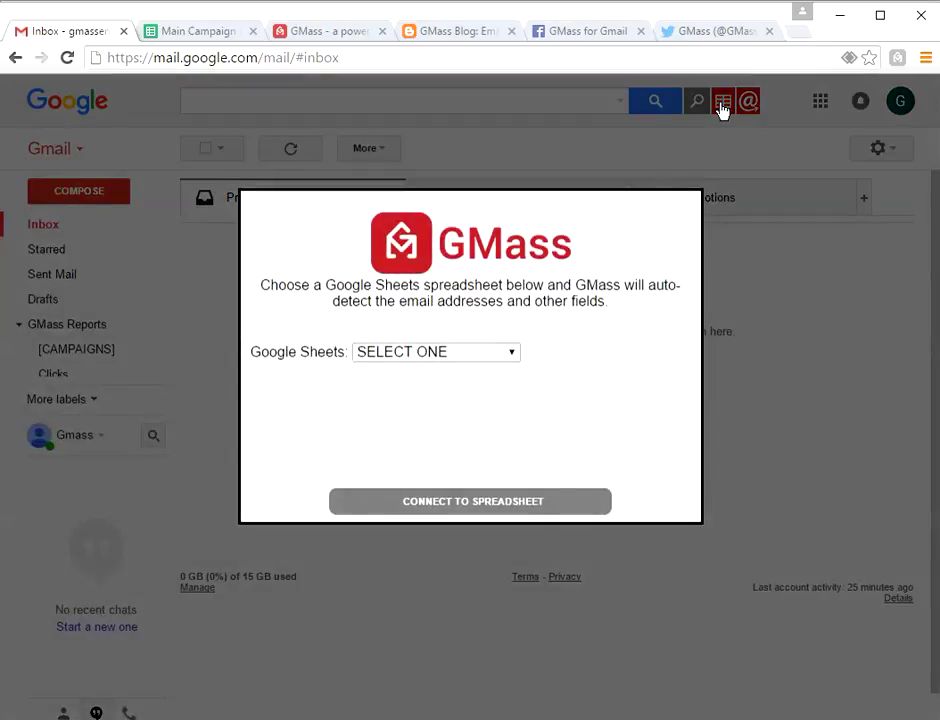
pyautogui.click(511, 355)
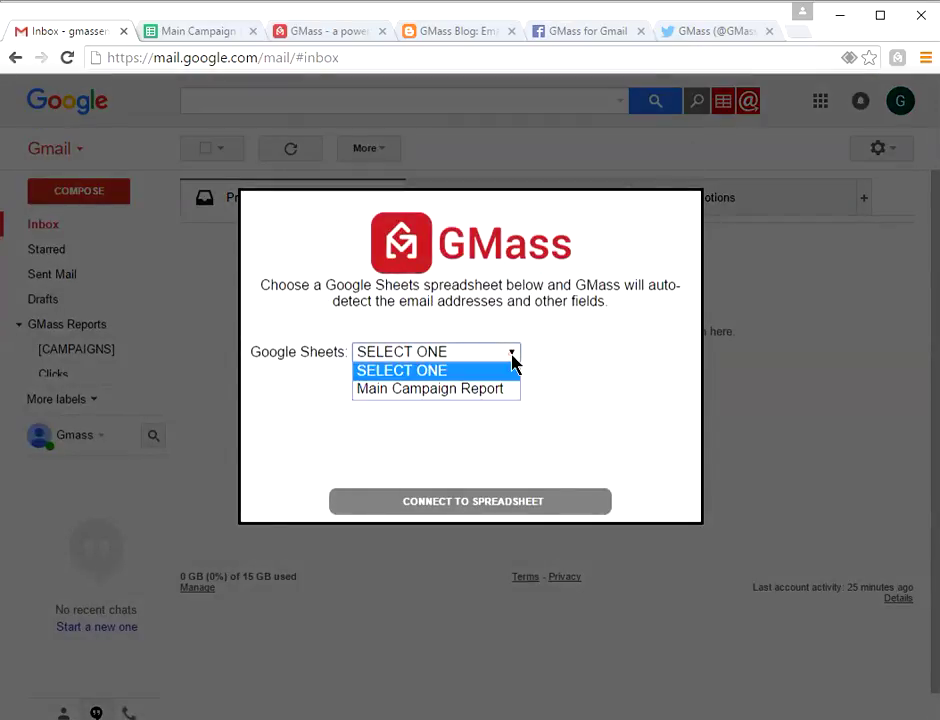
pyautogui.click(416, 390)
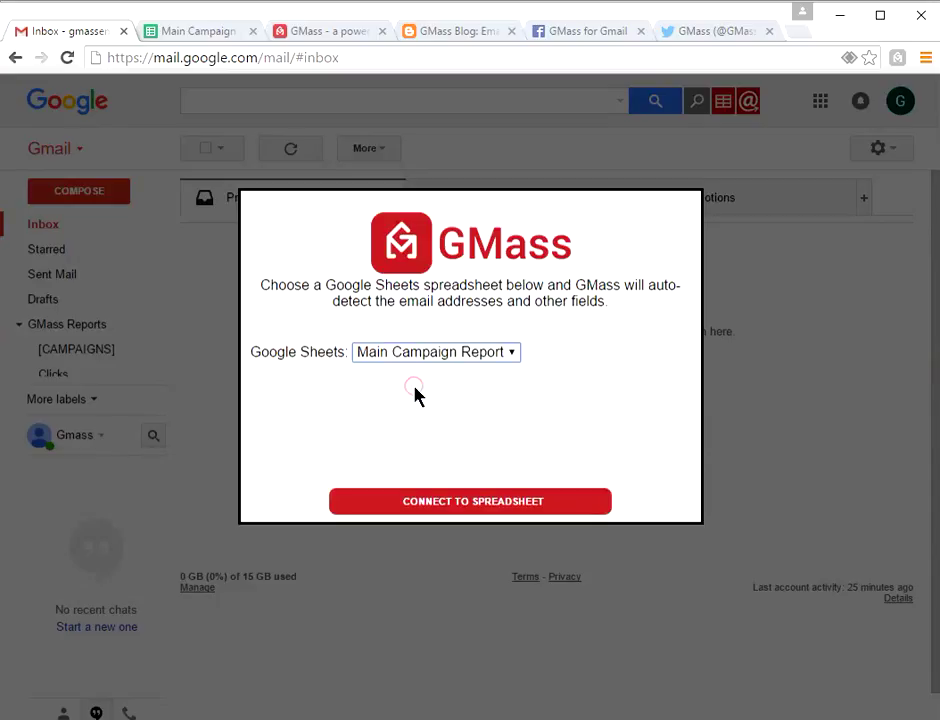
pyautogui.click(477, 506)
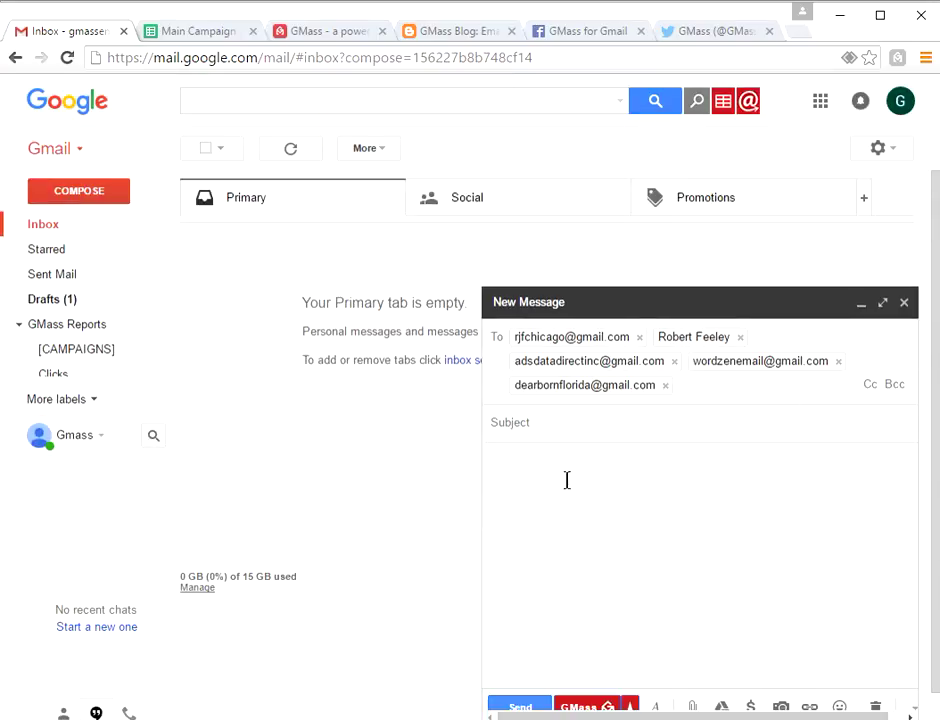
# Enlarge the new message window and enter the subject "Your Order".
pyautogui.click(881, 303)
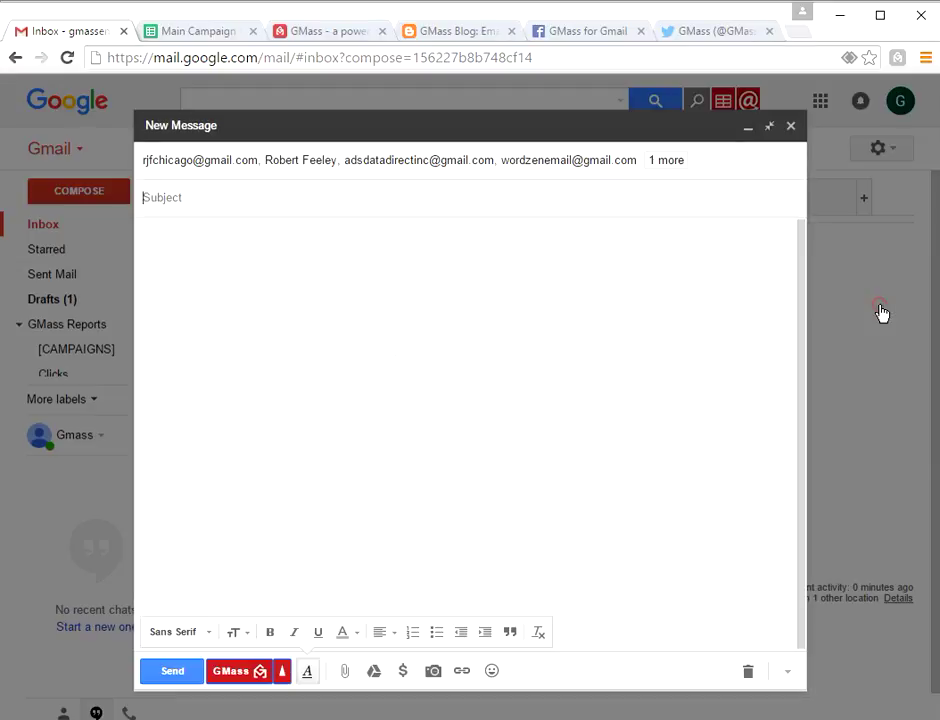
pyautogui.click(197, 196)
pyautogui.write('Your')
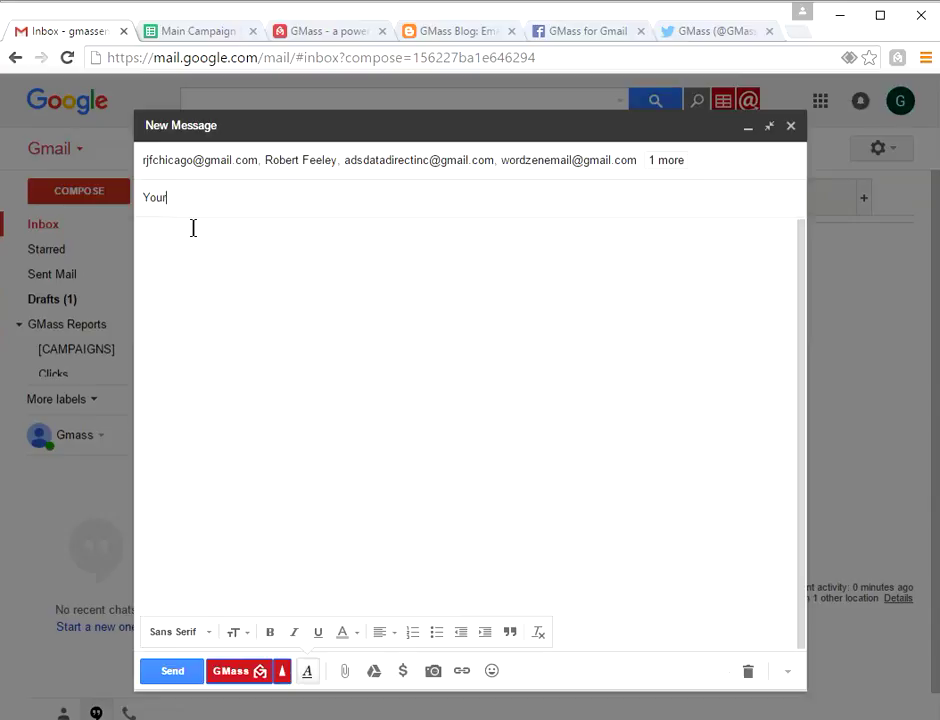
pyautogui.write(' Order')
# Copy the prepared thank-you letter from the untitled Notepad document and paste it into the message body.
pyautogui.click(191, 252)
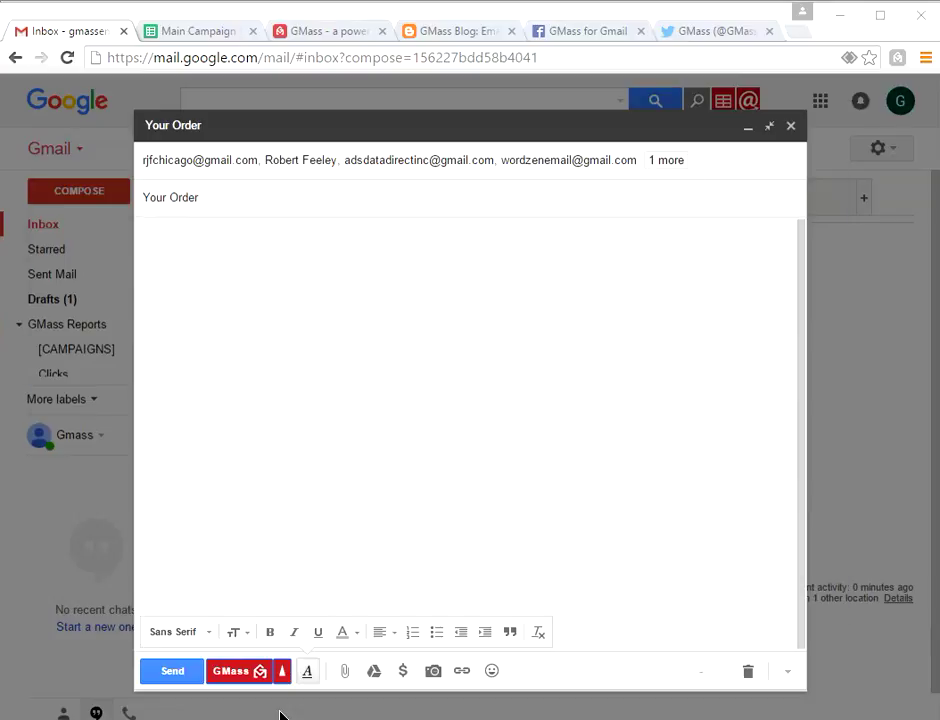
pyautogui.click(281, 714)
pyautogui.rightClick(210, 193)
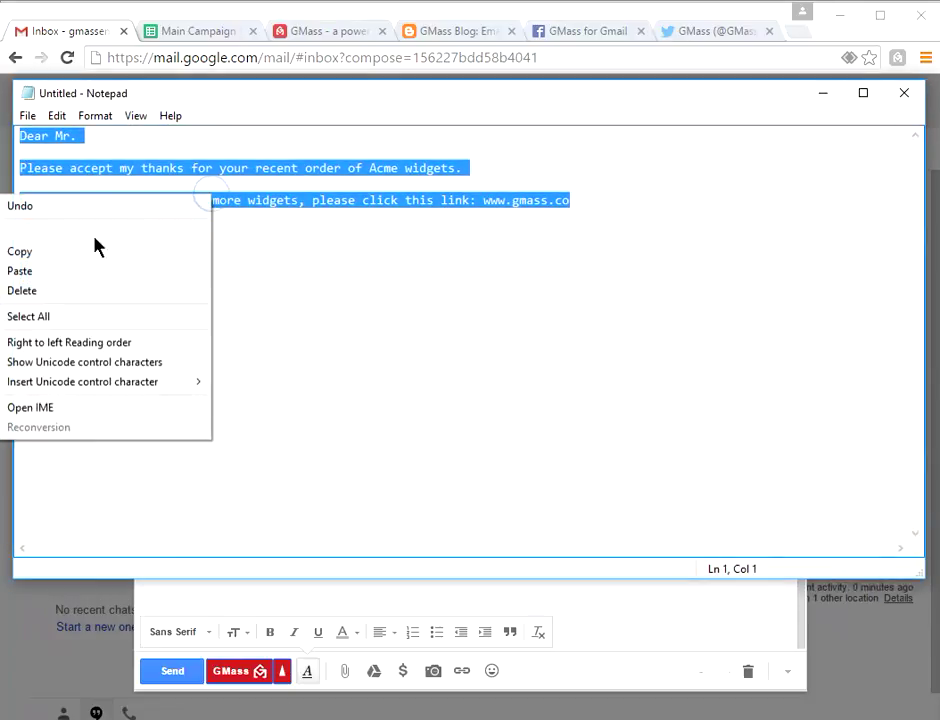
pyautogui.click(75, 252)
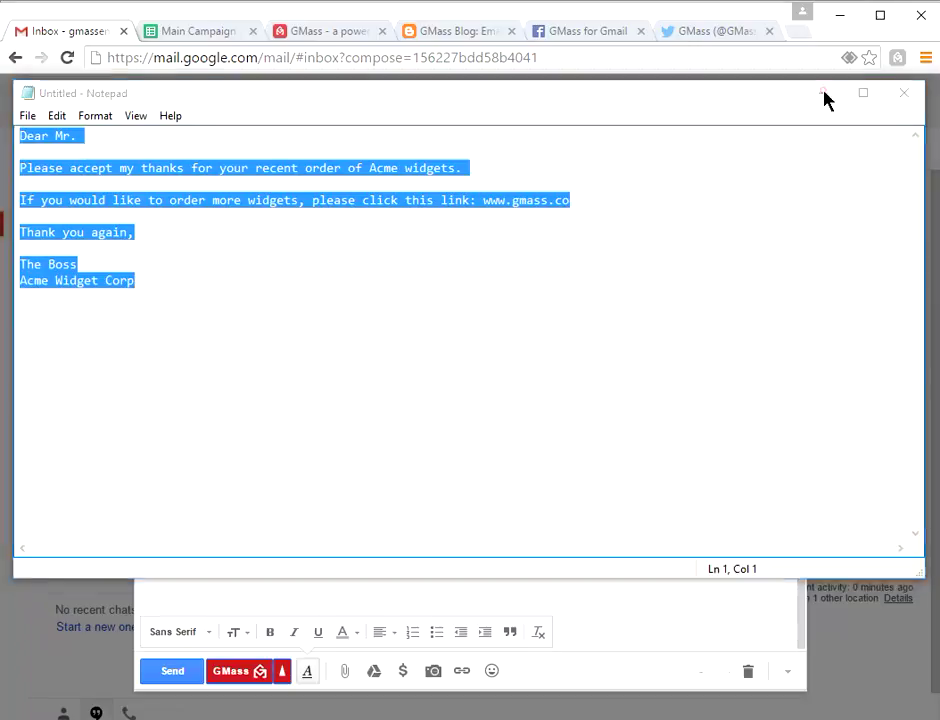
pyautogui.click(823, 95)
pyautogui.click(226, 263)
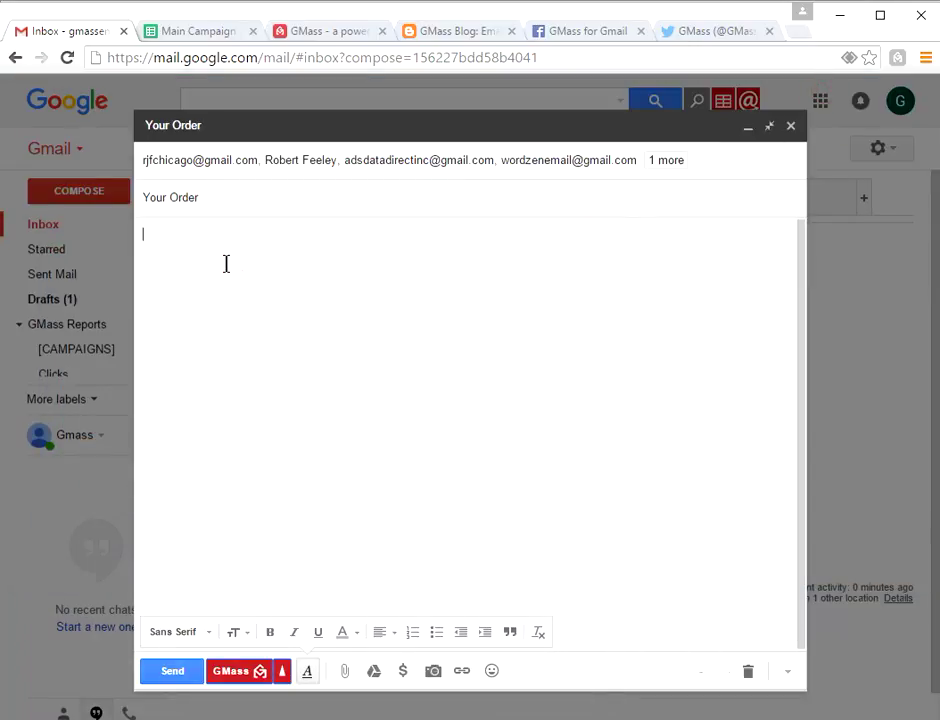
pyautogui.write('Dear Mr.  Please accept my thanks for your recent order of Acme widgets.  If you would like to order more widgets, please click this link: www.gmass.co  Thank you again,  The Boss Acme Widget Corp')
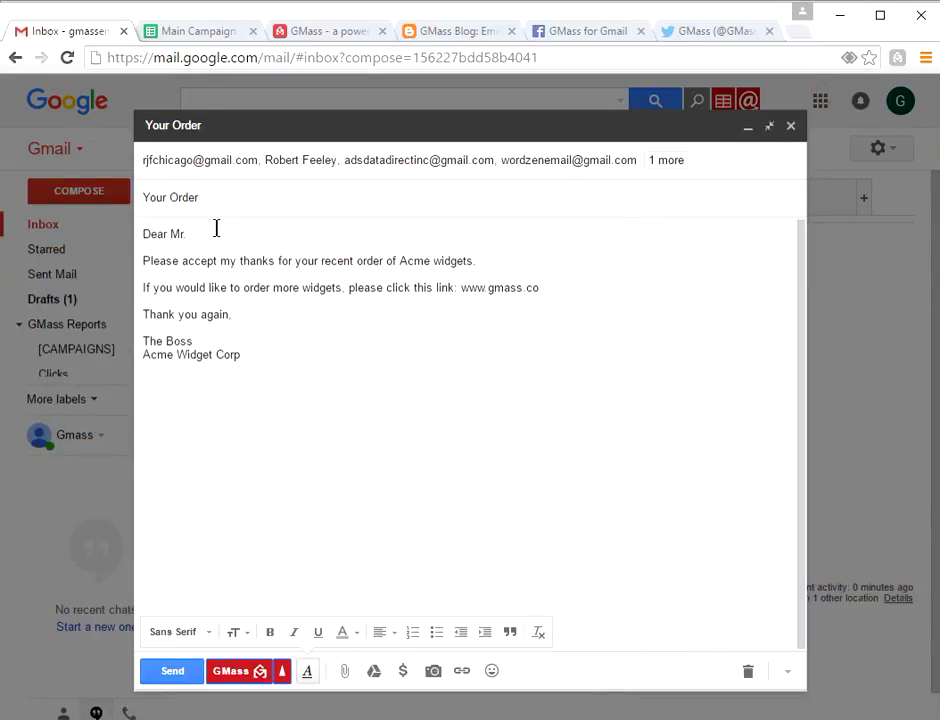
# Personalize the greeting by inserting the Google Sheets {last} field after "Dear Mr.", followed by a comma.
pyautogui.click(258, 237)
pyautogui.click(200, 237)
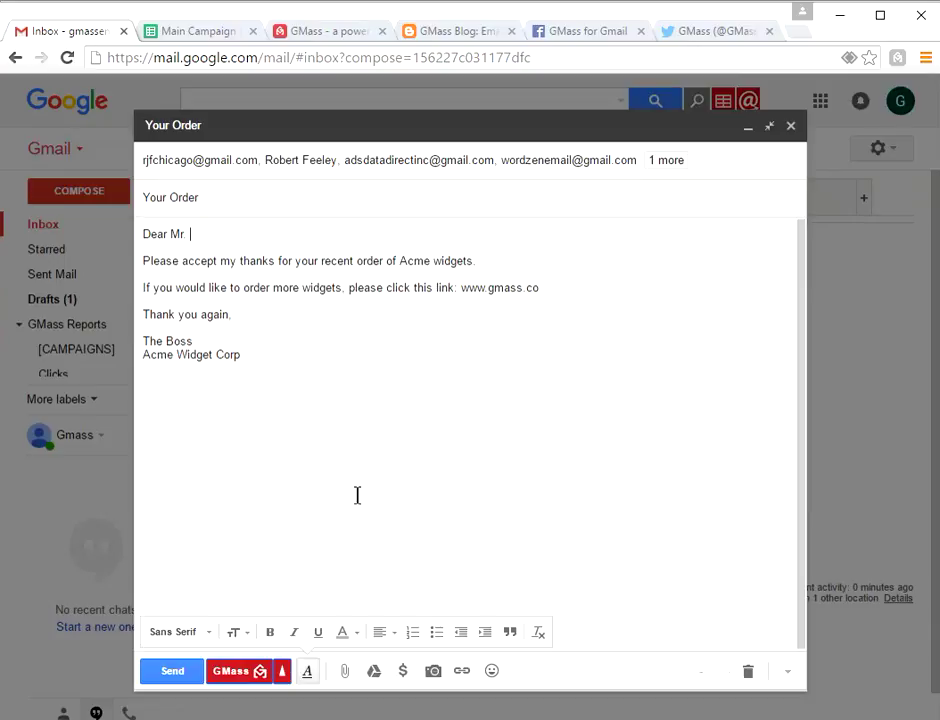
pyautogui.click(282, 676)
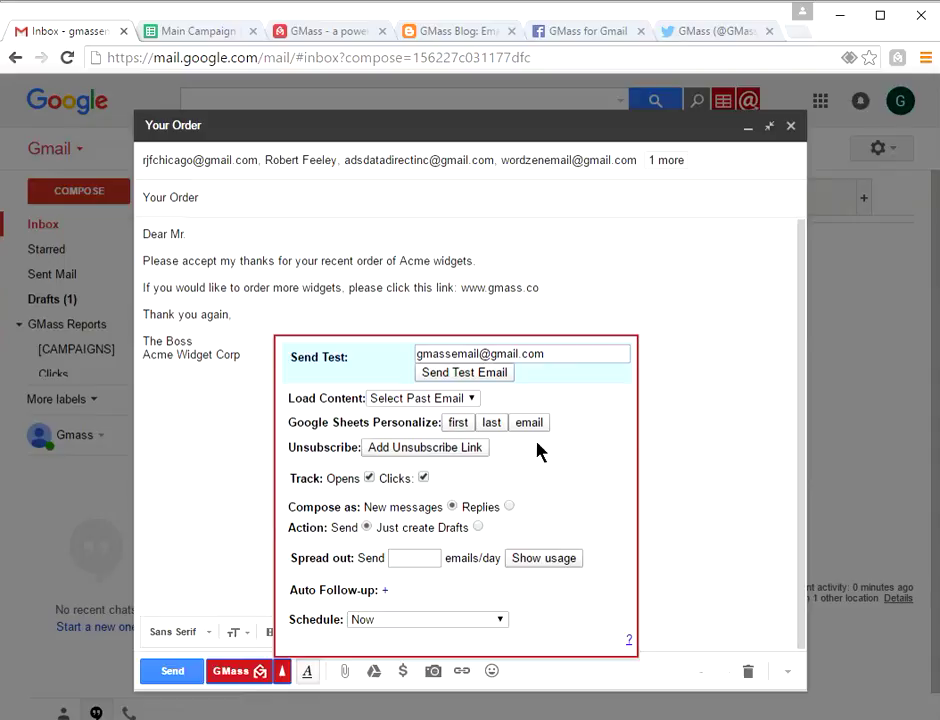
pyautogui.click(491, 424)
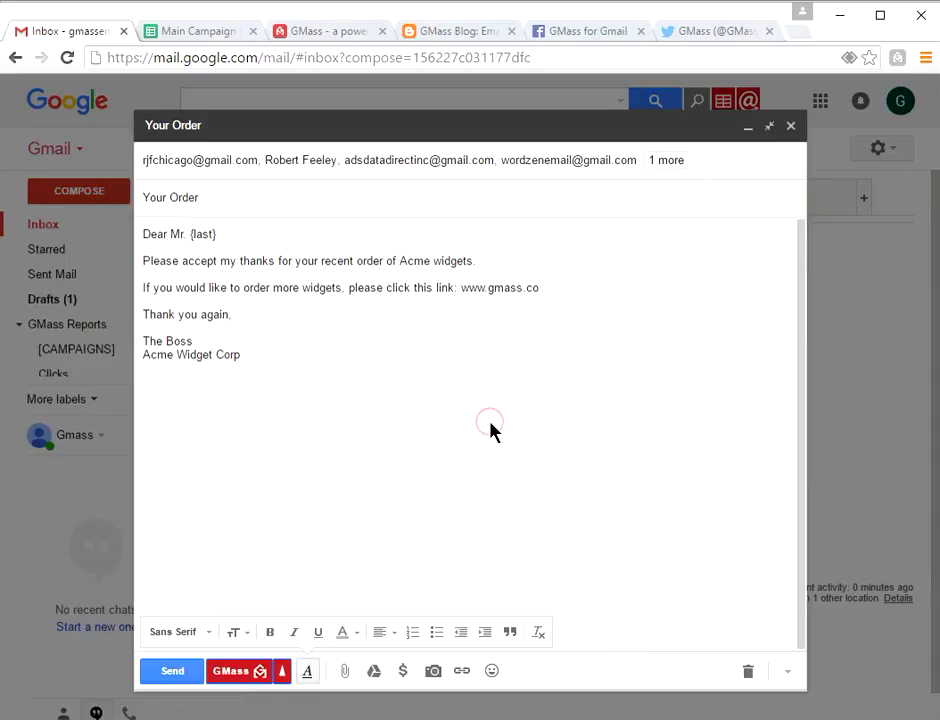
pyautogui.write(',')
# Add the GMass unsubscribe link beneath the signature, separated by a blank line, and send the campaign with GMass.
pyautogui.click(248, 363)
pyautogui.press('Return')
pyautogui.press('Return')
pyautogui.click(282, 671)
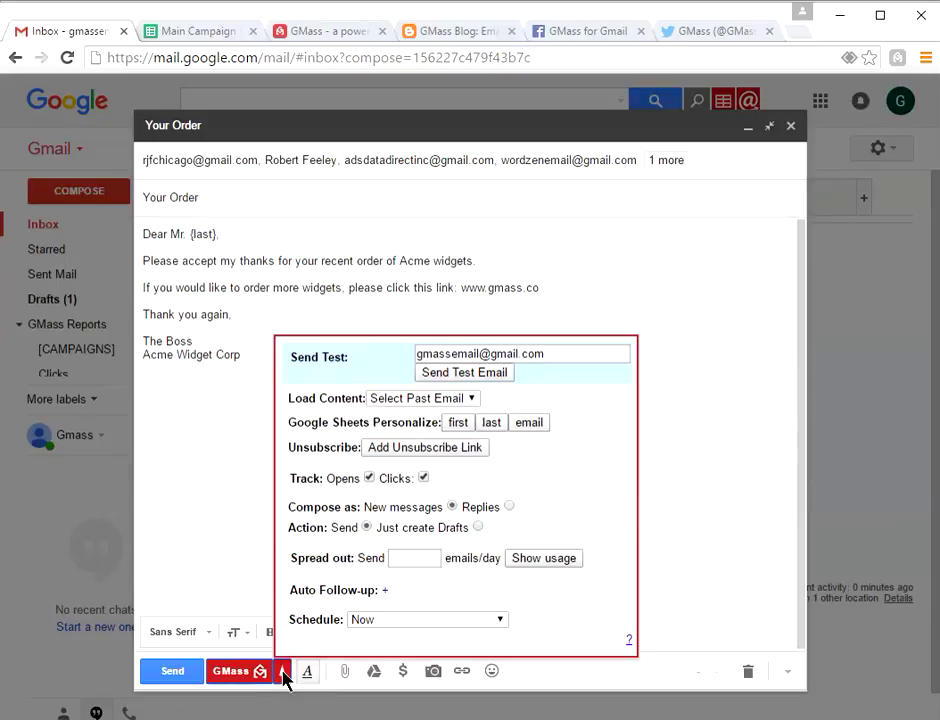
pyautogui.click(430, 447)
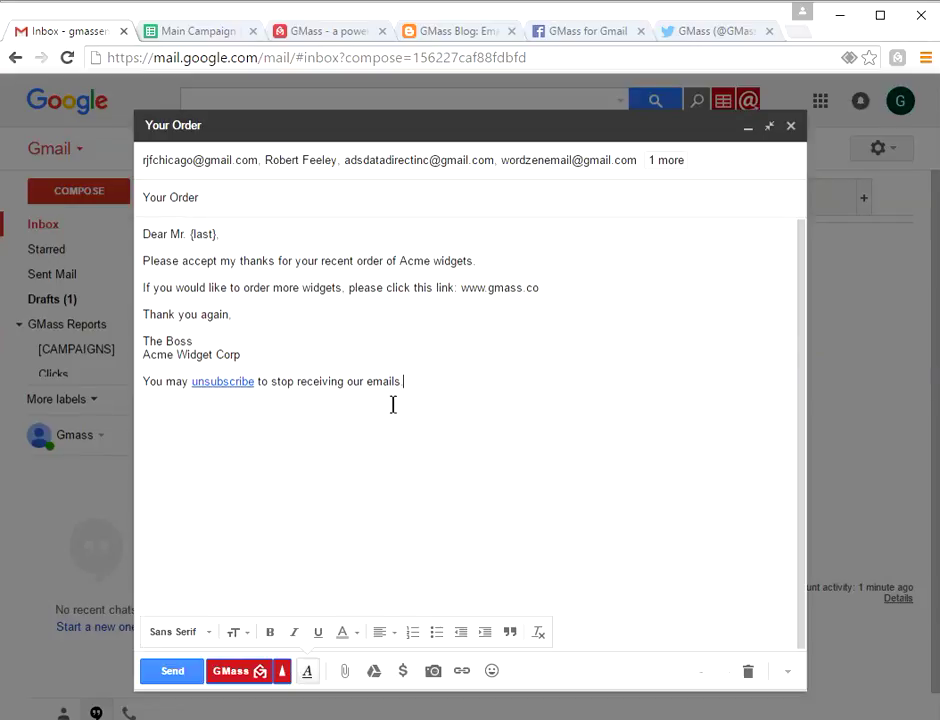
pyautogui.click(232, 672)
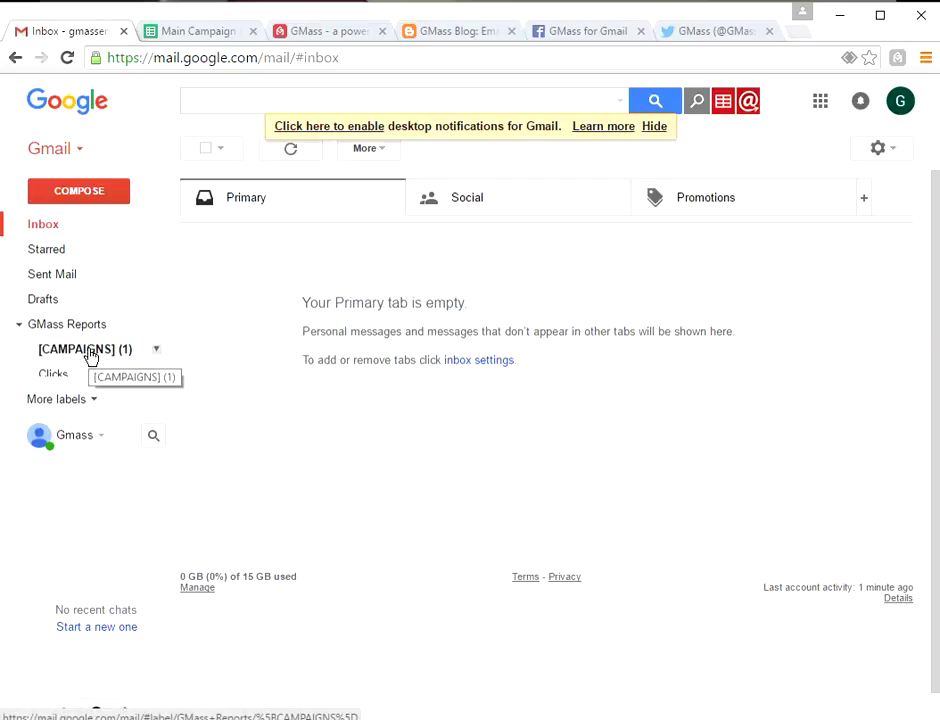
# Open the "Your Order" report under the GMass Reports [CAMPAIGNS] label and download its main campaign report.
pyautogui.click(17, 326)
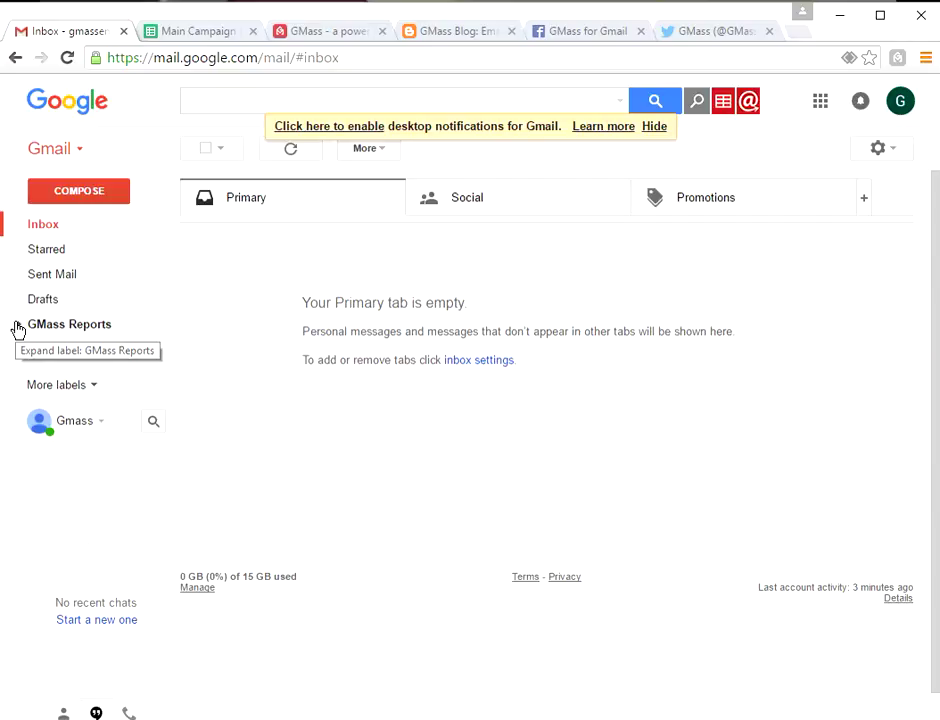
pyautogui.click(17, 329)
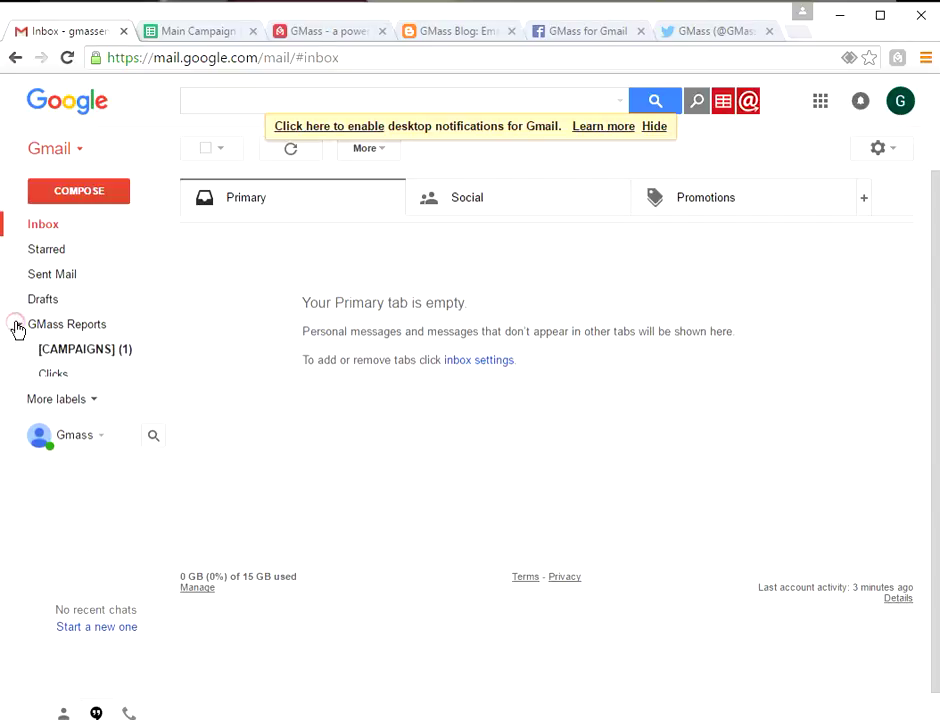
pyautogui.click(87, 352)
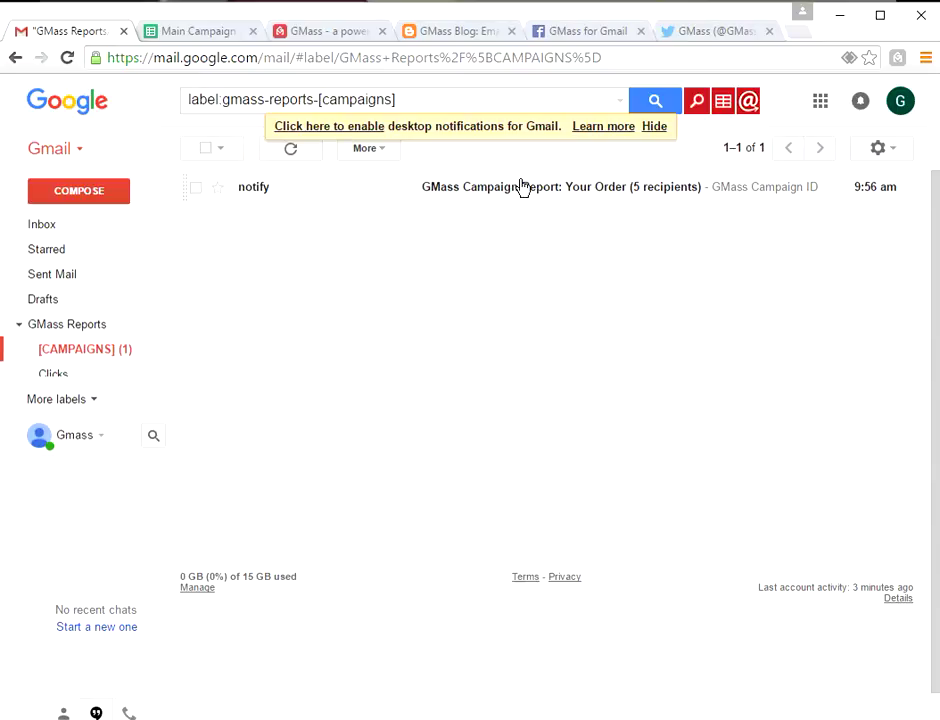
pyautogui.click(480, 189)
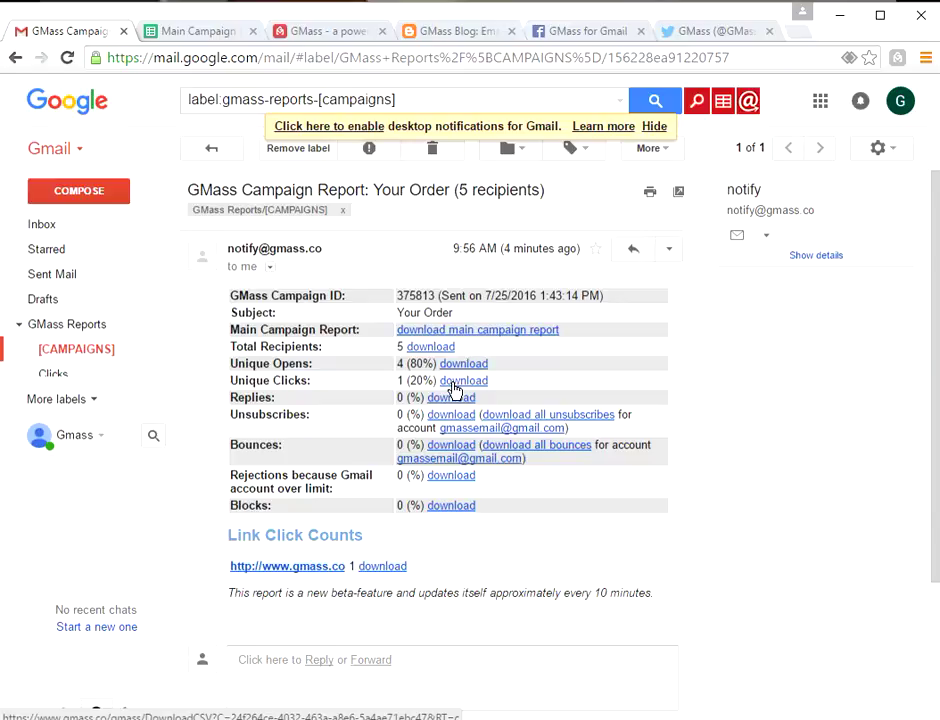
pyautogui.click(509, 332)
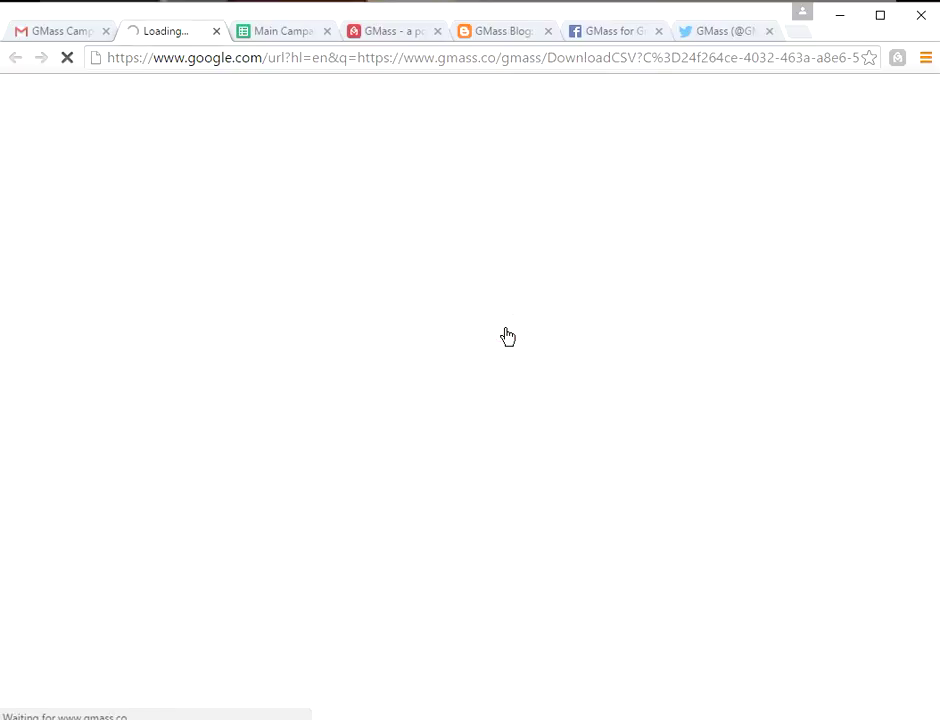
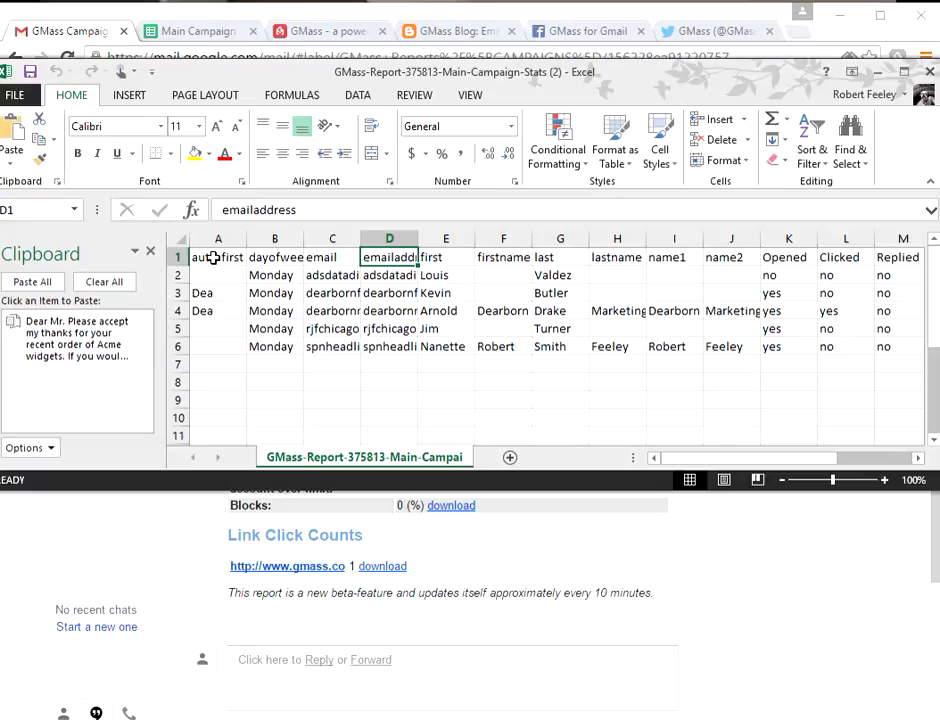
# Examine the first and last name columns for all recipients in the downloaded campaign report in Excel.
pyautogui.press('Right')
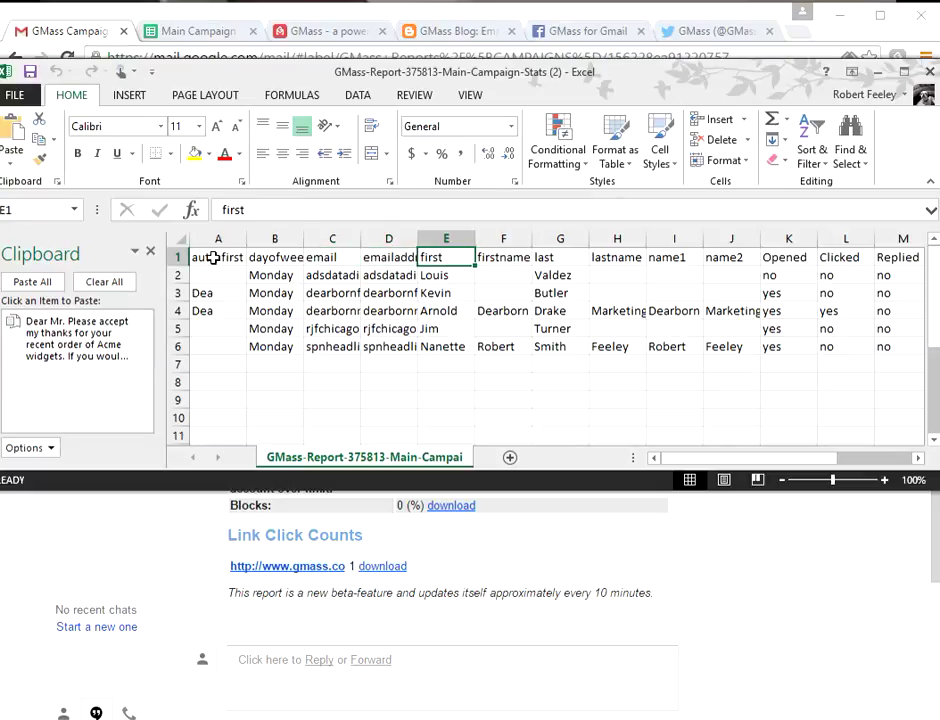
pyautogui.press('Down')
pyautogui.press('Down')
pyautogui.press('Down')
pyautogui.press('Down')
pyautogui.press('Down')
pyautogui.press('Right')
pyautogui.press('Right')
pyautogui.press('Right')
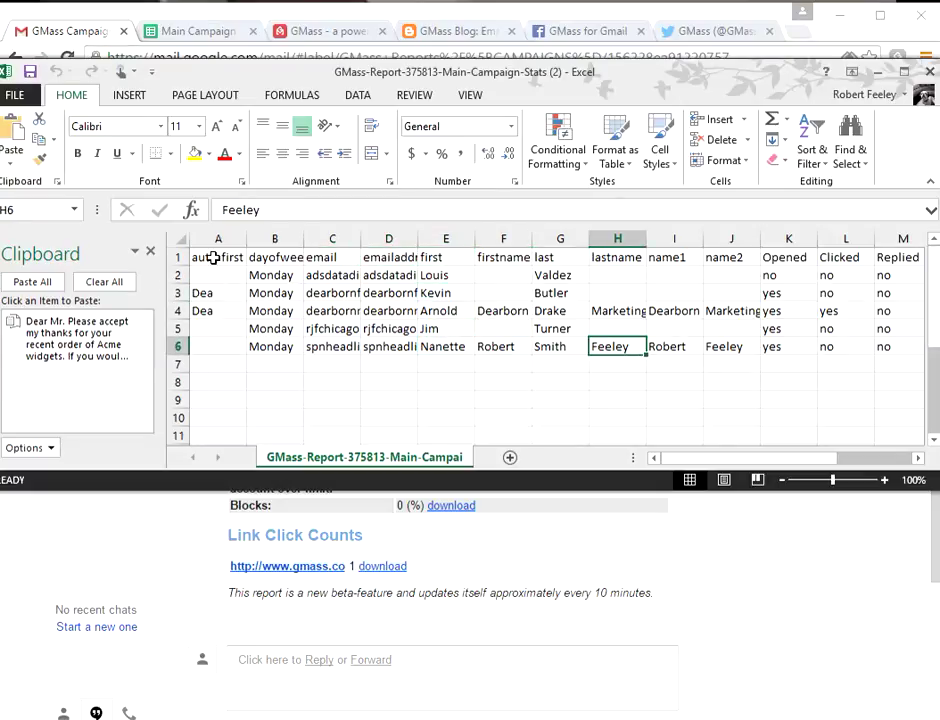
pyautogui.press('Left')
pyautogui.press('Left')
pyautogui.press('Right')
pyautogui.press('Up')
pyautogui.press('Up')
pyautogui.press('Up')
pyautogui.press('Up')
pyautogui.press('Up')
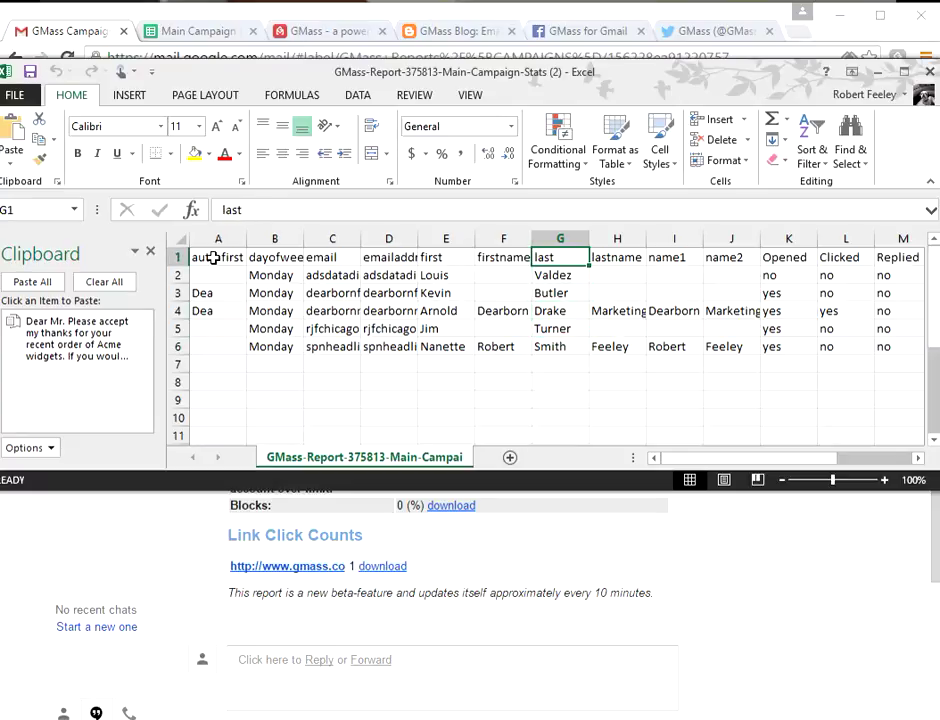
pyautogui.press('Down')
pyautogui.press('Down')
pyautogui.press('Down')
pyautogui.press('Down')
pyautogui.press('Down')
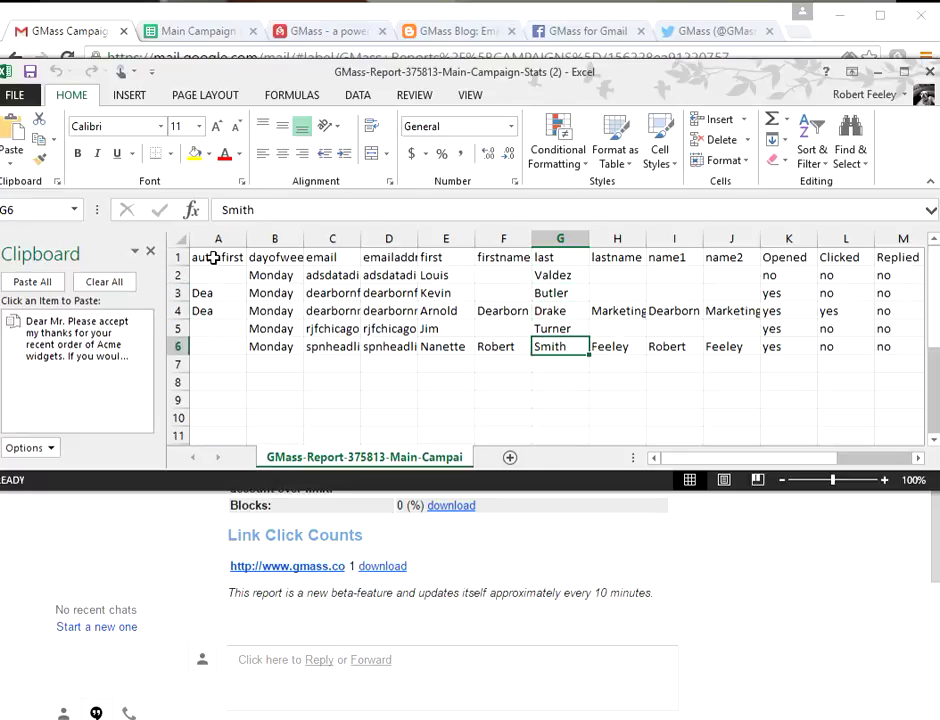
# Examine the Opened and Clicked columns for the recipients in the downloaded campaign report.
pyautogui.press('Right')
pyautogui.press('Right')
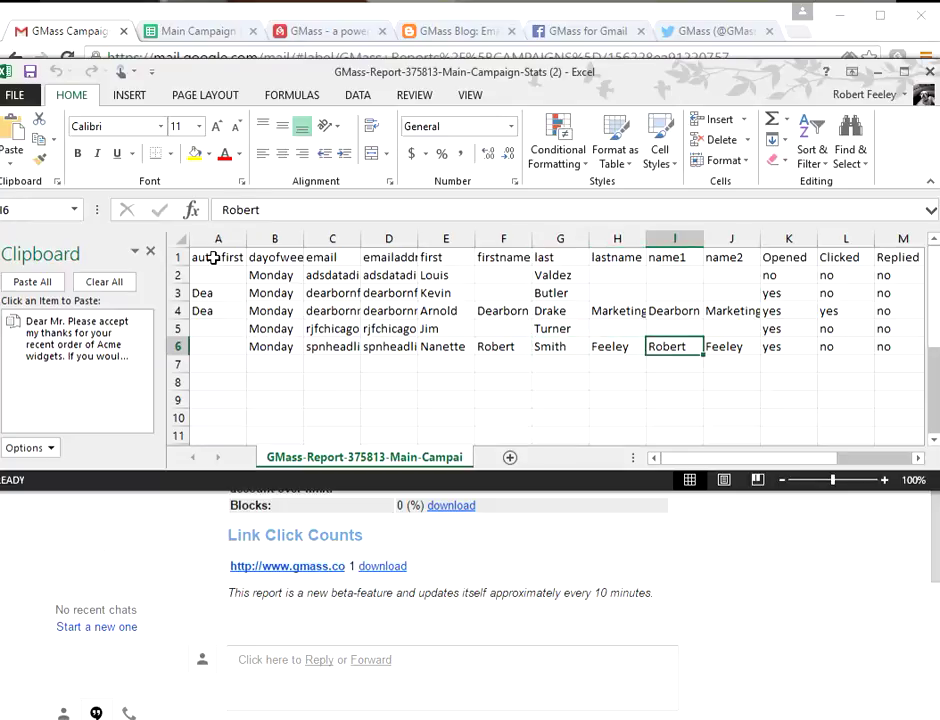
pyautogui.press('Right')
pyautogui.press('Right')
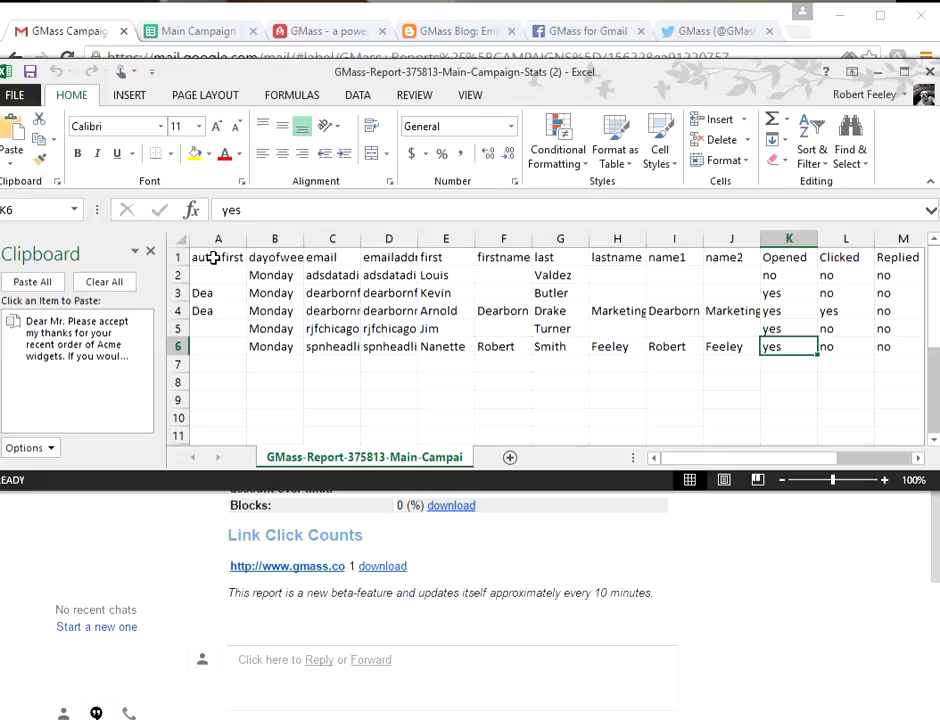
pyautogui.press('Up')
pyautogui.press('Up')
pyautogui.press('Up')
pyautogui.press('Up')
pyautogui.press('Up')
pyautogui.press('Down')
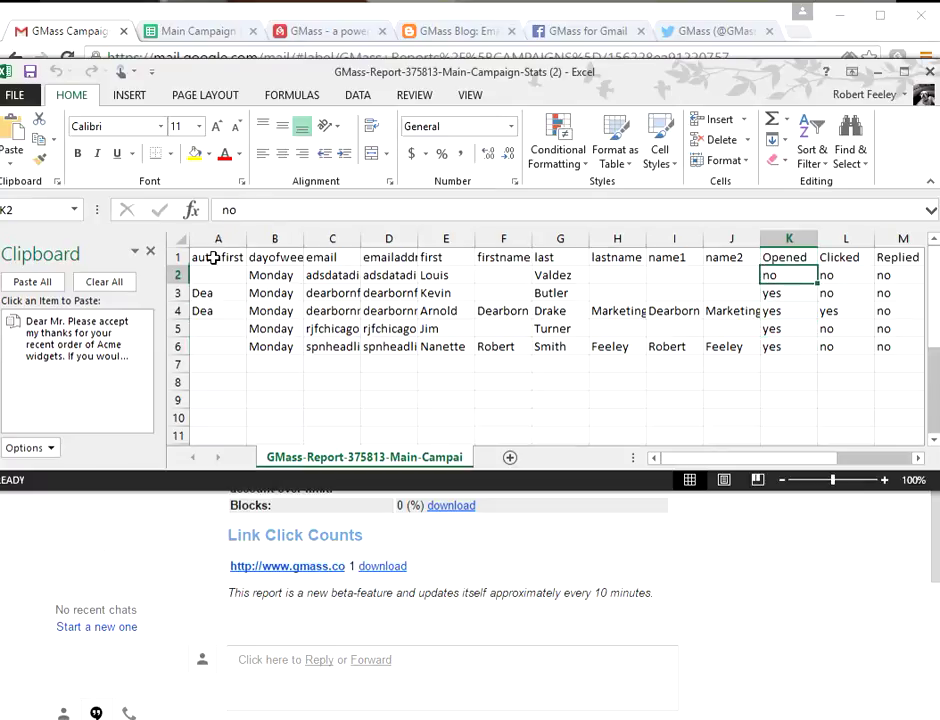
pyautogui.press('Right')
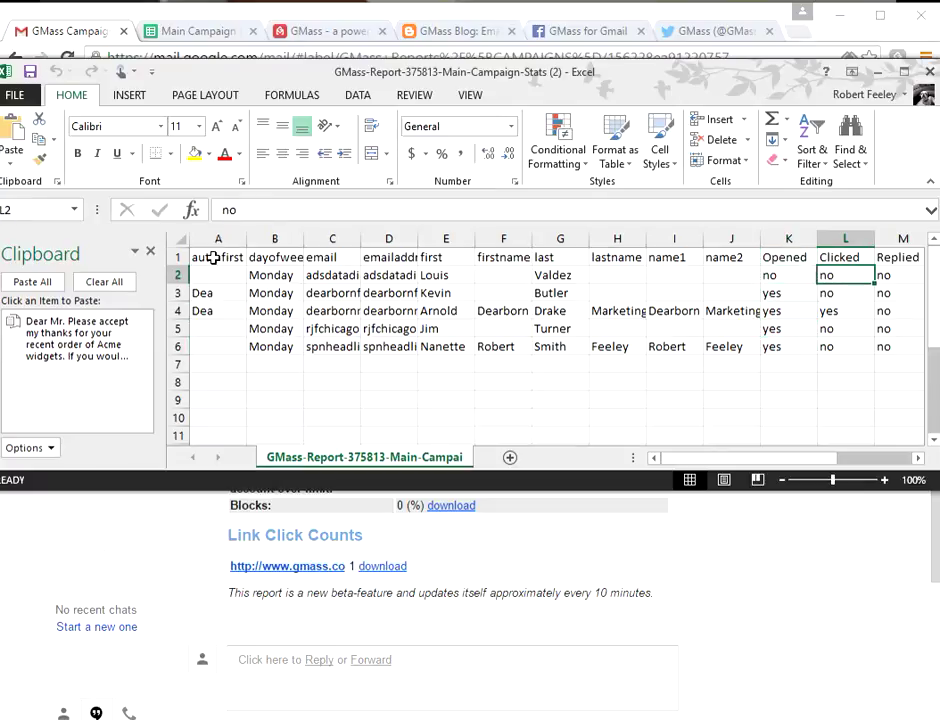
pyautogui.press('Down')
pyautogui.press('Down')
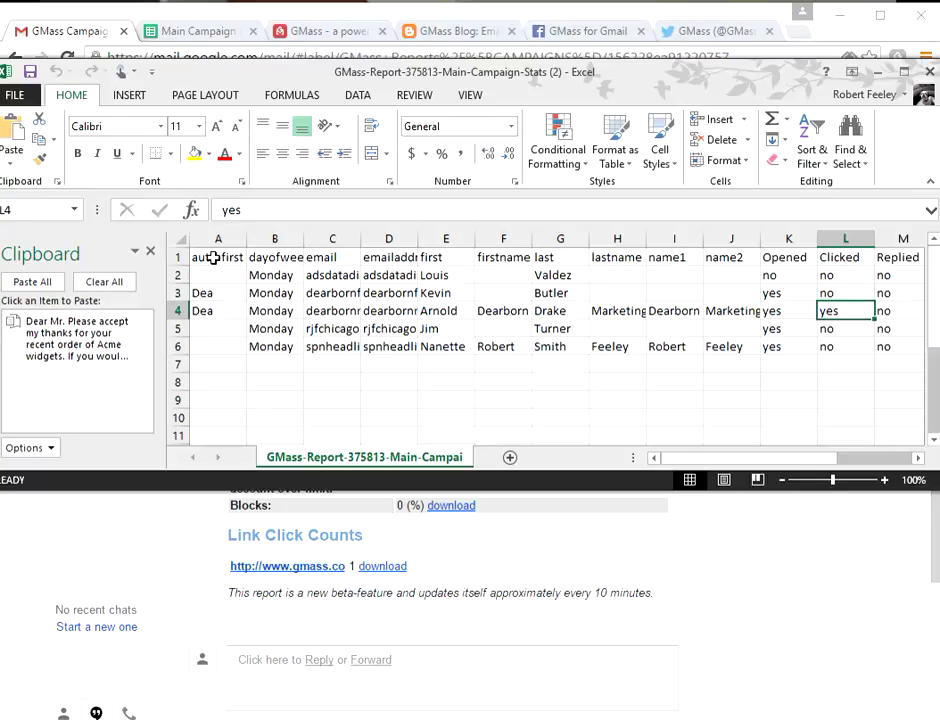
# Examine the Replied, Unsubscribed, Bounced, Blocked and OverGmailLimit tracking columns of the campaign report.
pyautogui.press('Right')
pyautogui.press('Right')
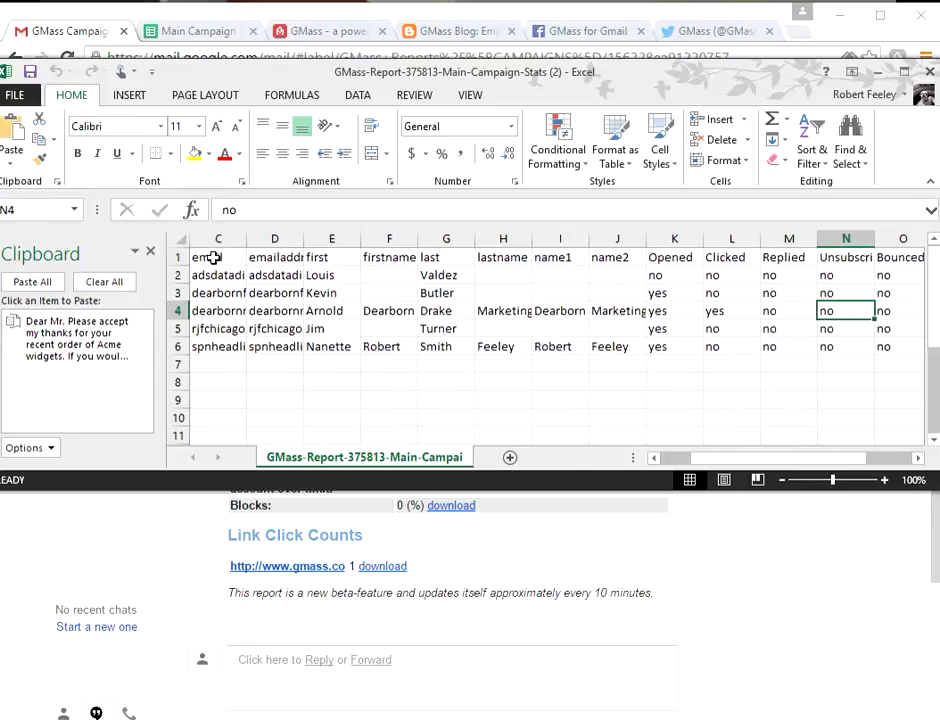
pyautogui.press('Right')
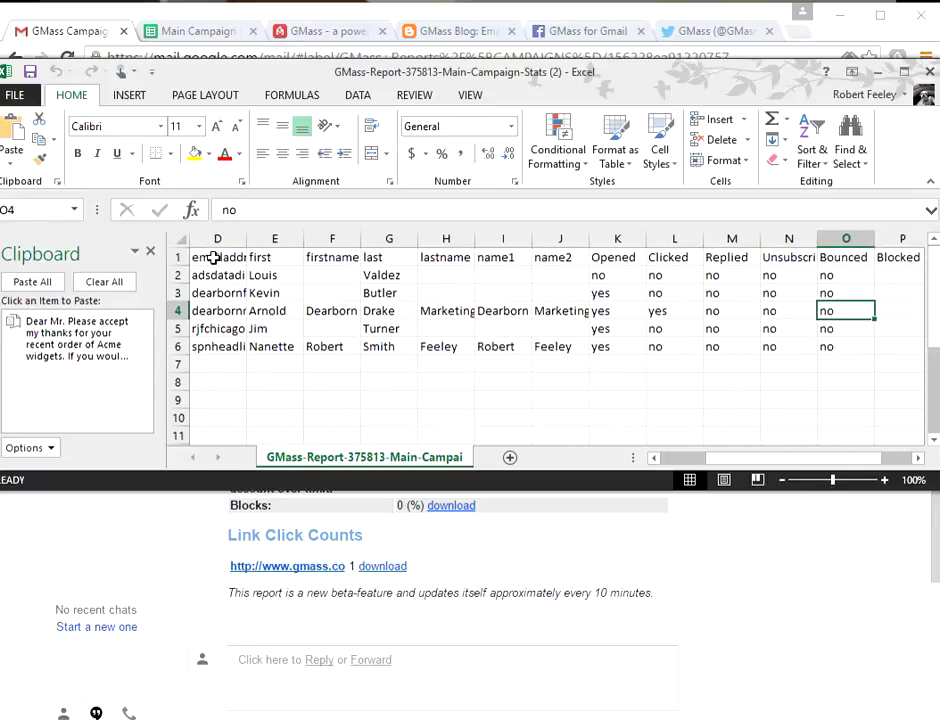
pyautogui.press('Right')
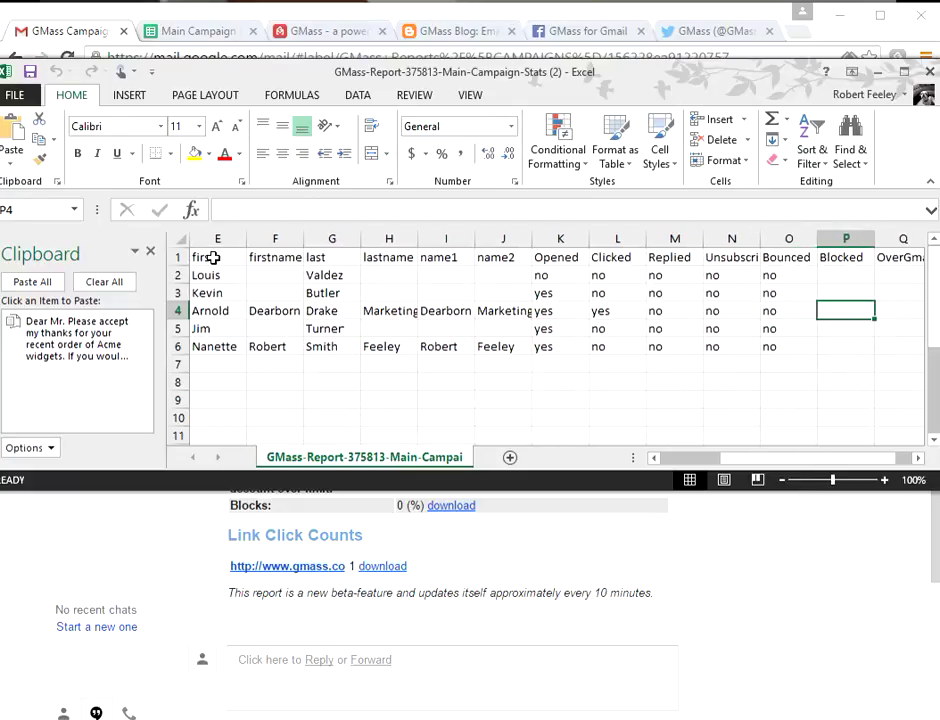
pyautogui.press('Right')
pyautogui.press('Right')
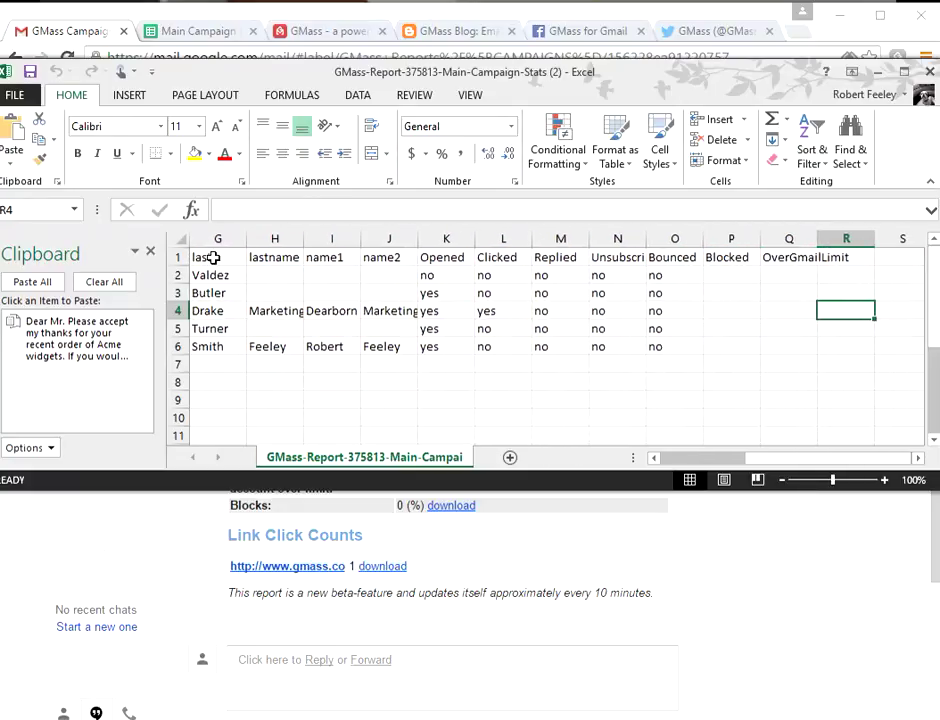
# Review the report again from the auto-first header across the merge-field columns to Clicked, and down through the recipient rows.
pyautogui.press('Left')
pyautogui.press('Left')
pyautogui.press('Left')
pyautogui.press('Left')
pyautogui.press('Left')
pyautogui.press('Left')
pyautogui.press('Left')
pyautogui.press('Left')
pyautogui.press('Left')
pyautogui.press('Left')
pyautogui.press('Left')
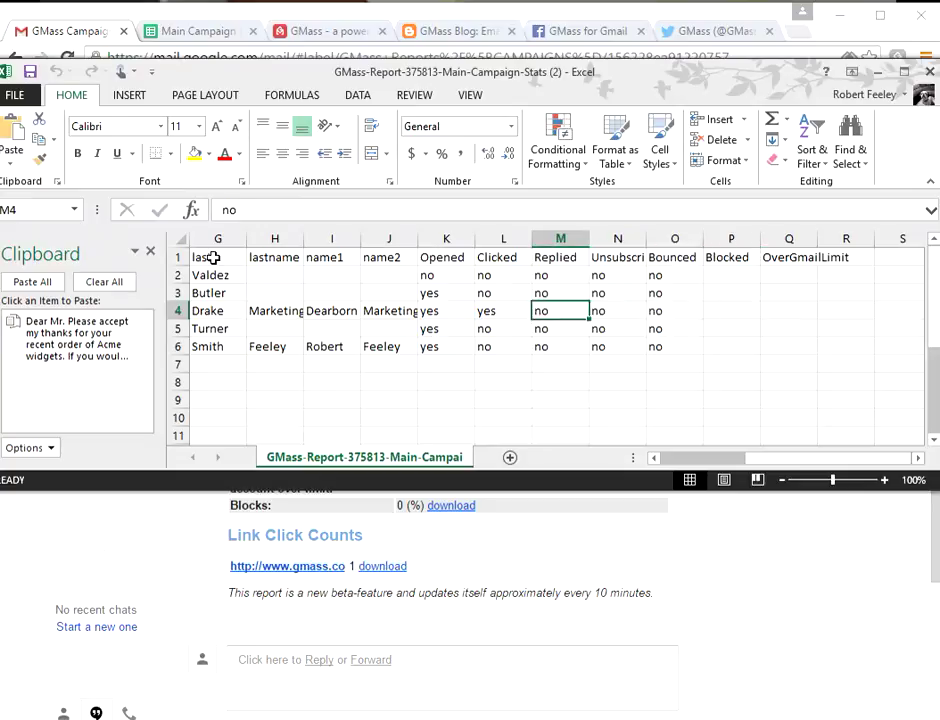
pyautogui.press('Left')
pyautogui.press('Left')
pyautogui.press('Left')
pyautogui.press('Left')
pyautogui.press('Left')
pyautogui.press('Left')
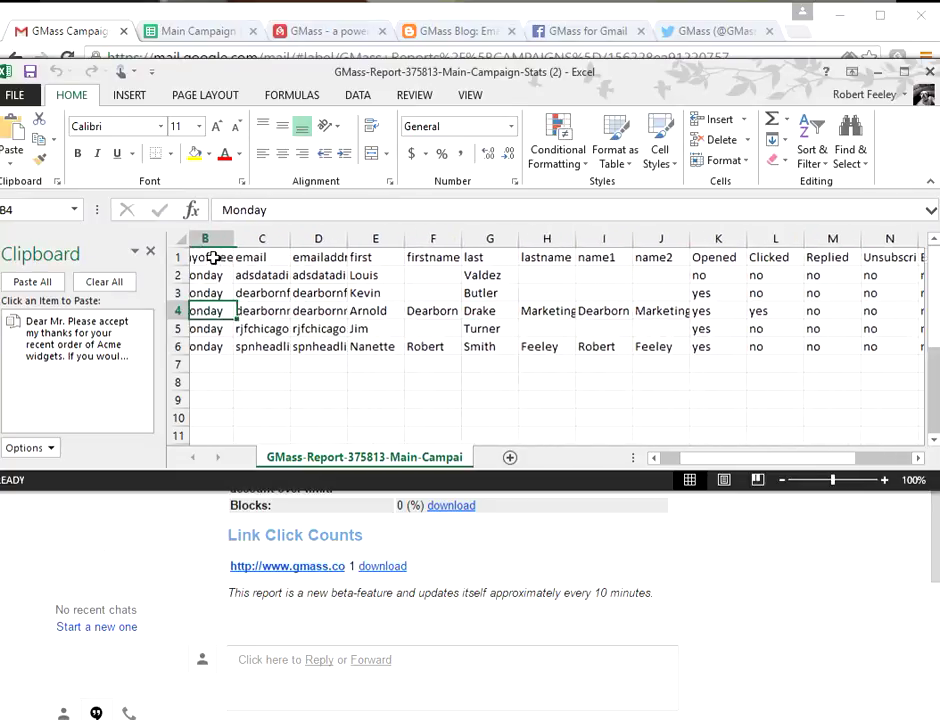
pyautogui.press('Up')
pyautogui.press('Up')
pyautogui.press('Up')
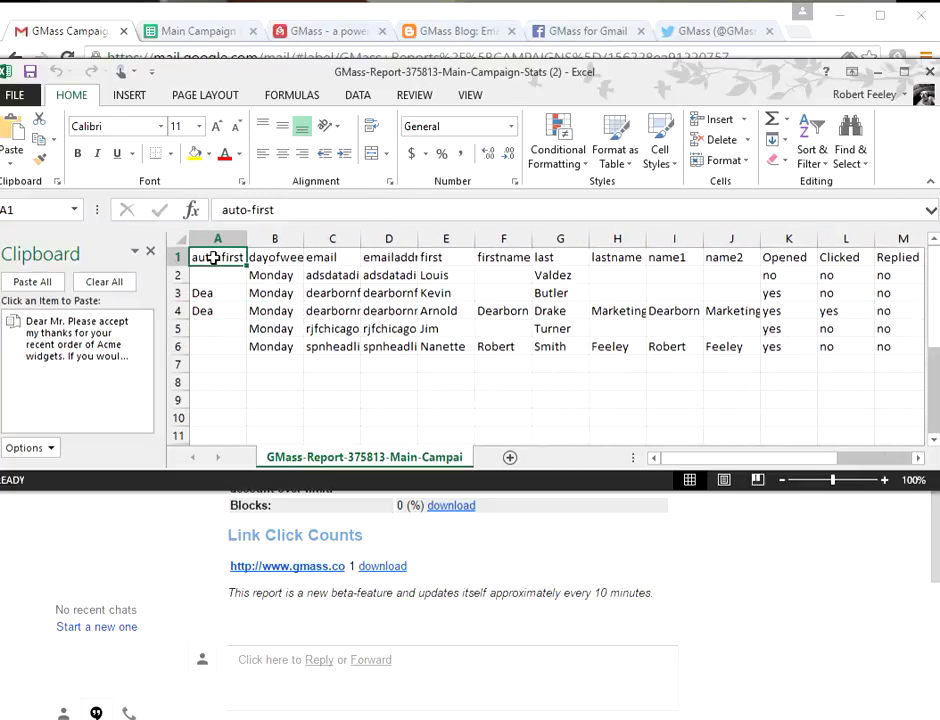
pyautogui.press('Right')
pyautogui.press('Right')
pyautogui.press('Right')
pyautogui.press('Right')
pyautogui.press('Right')
pyautogui.press('Right')
pyautogui.press('Right')
pyautogui.press('Right')
pyautogui.press('Right')
pyautogui.press('Right')
pyautogui.press('Right')
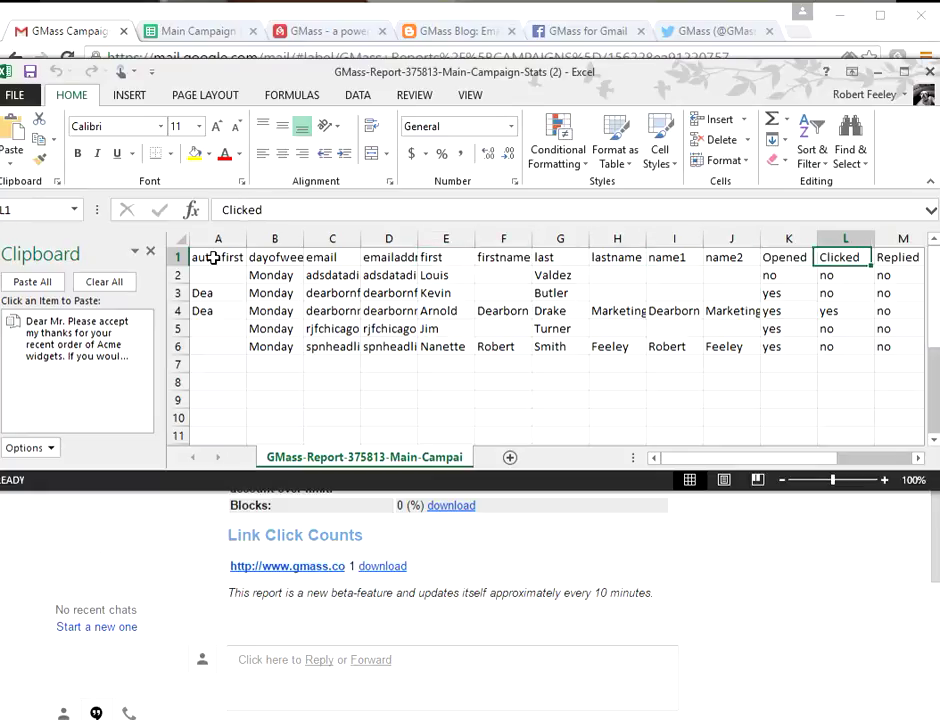
pyautogui.press('Left')
pyautogui.press('Left')
pyautogui.press('Down')
pyautogui.press('Down')
pyautogui.press('Down')
pyautogui.press('Down')
pyautogui.press('Down')
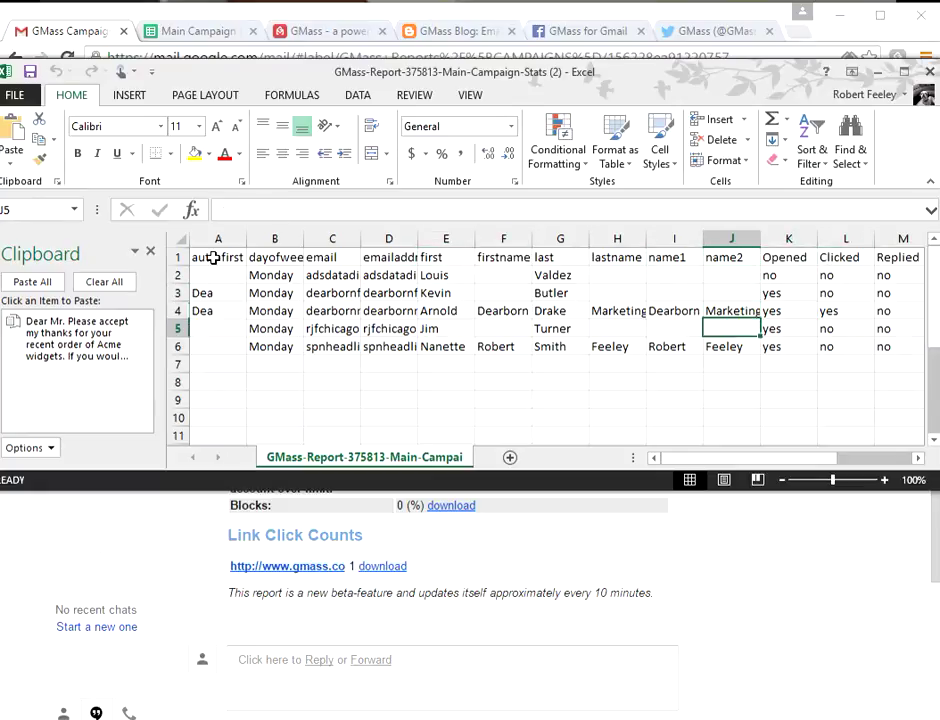
pyautogui.press('Left')
pyautogui.press('Home')
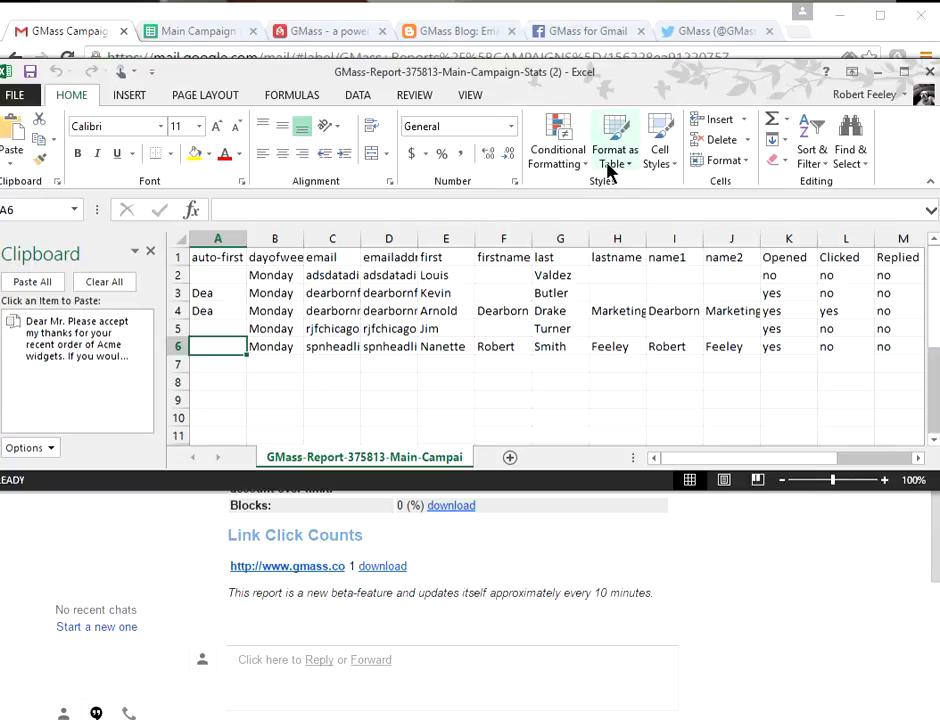
# Minimize the Excel report window to return to the campaign report email in Gmail.
pyautogui.moveTo(661, 73); pyautogui.dragTo(632, 112)
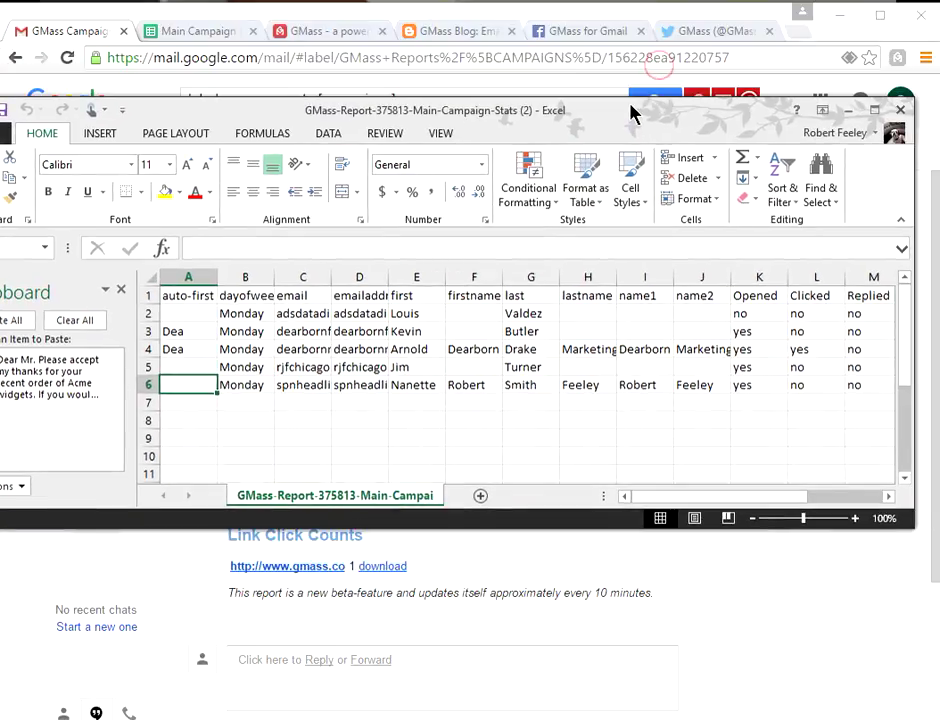
pyautogui.click(854, 115)
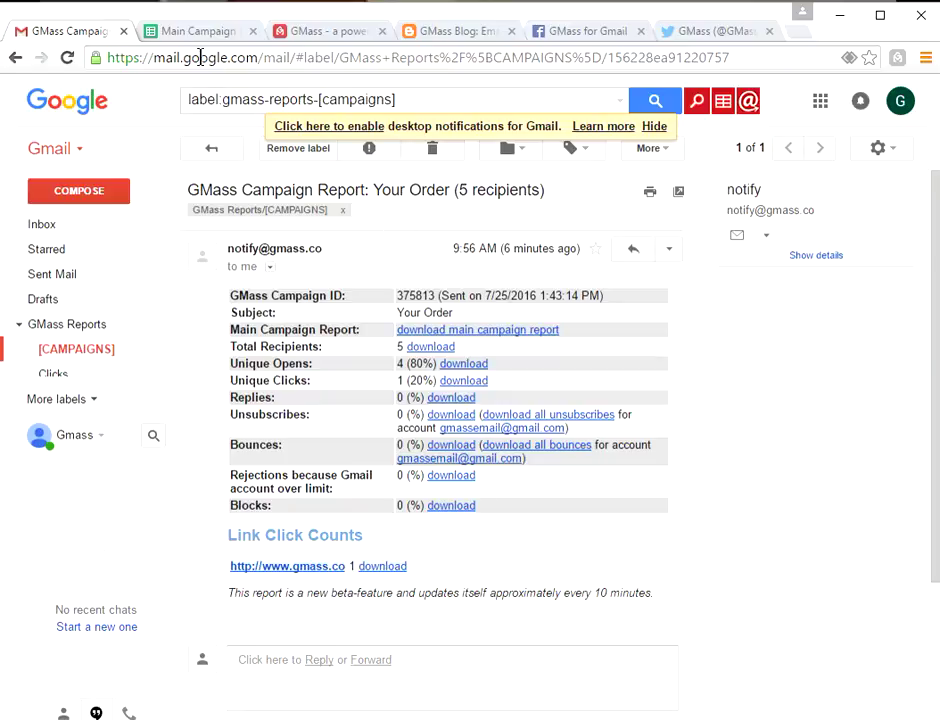
# View the GMass website, the blog post about the Main Campaign Report, and the GMass Facebook and Twitter pages.
pyautogui.click(315, 35)
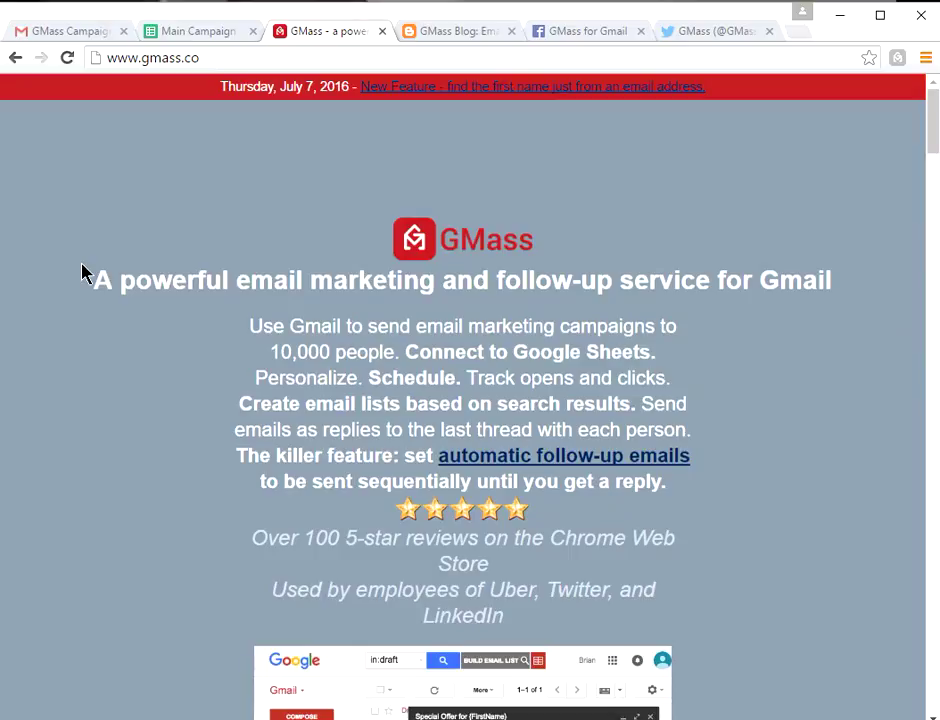
pyautogui.click(466, 37)
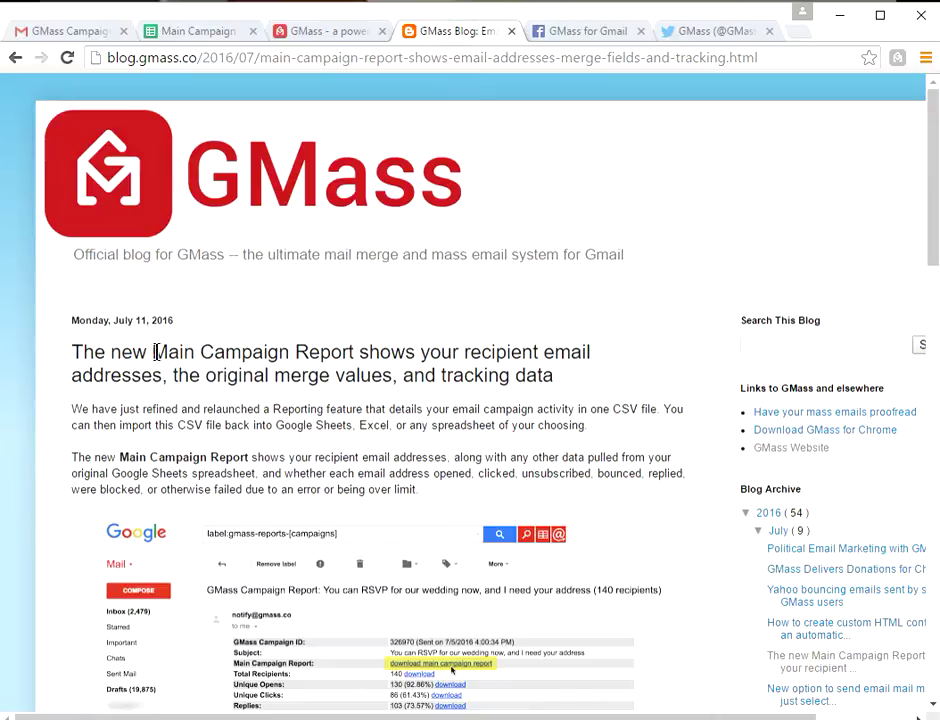
pyautogui.moveTo(151, 352); pyautogui.dragTo(369, 352)
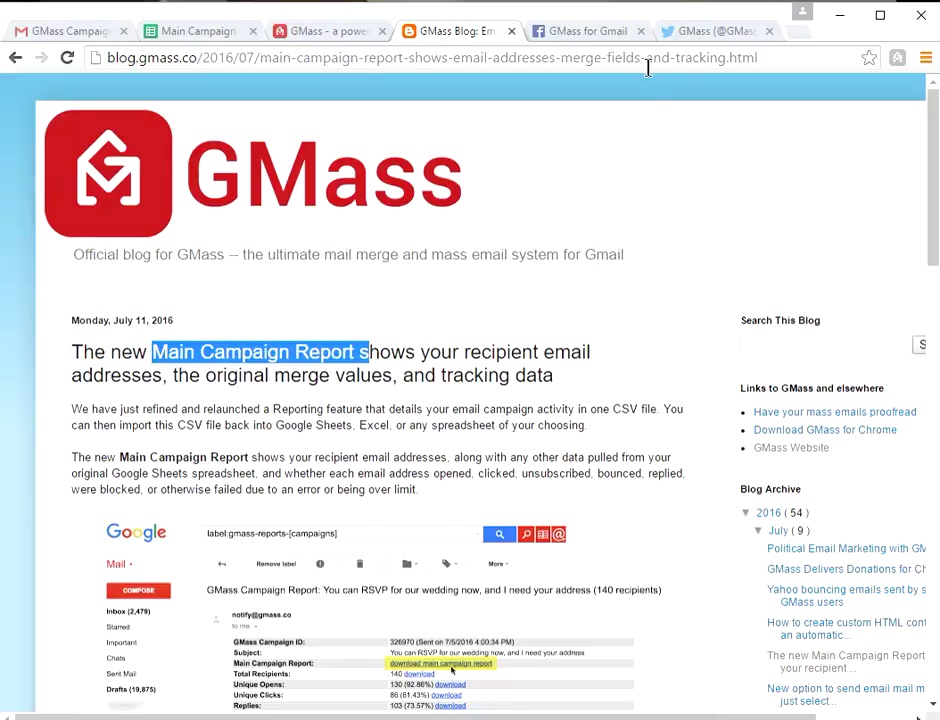
pyautogui.click(568, 33)
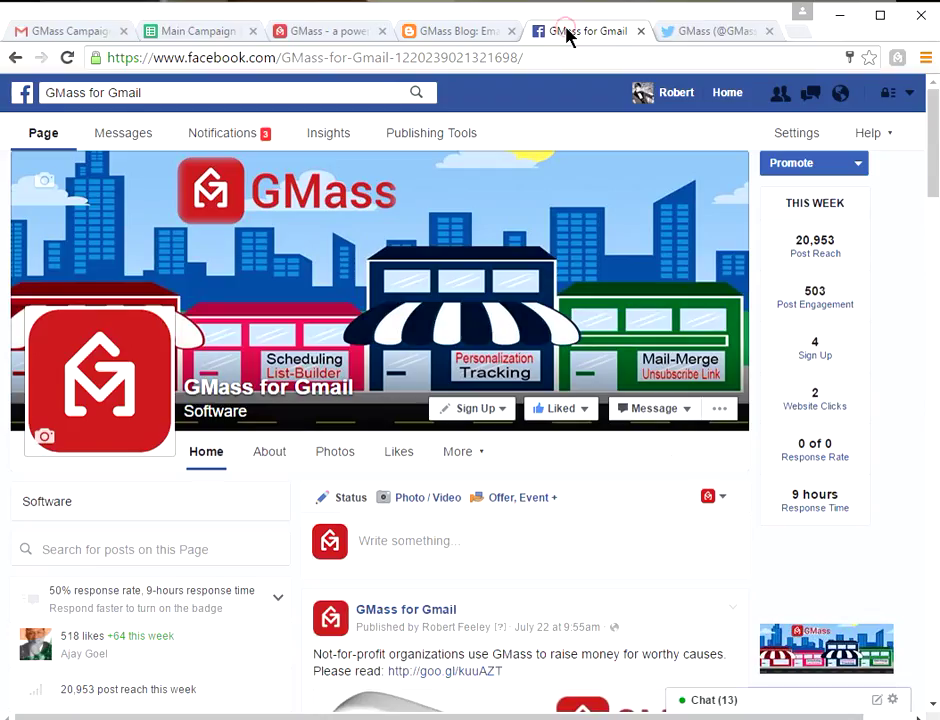
pyautogui.click(708, 33)
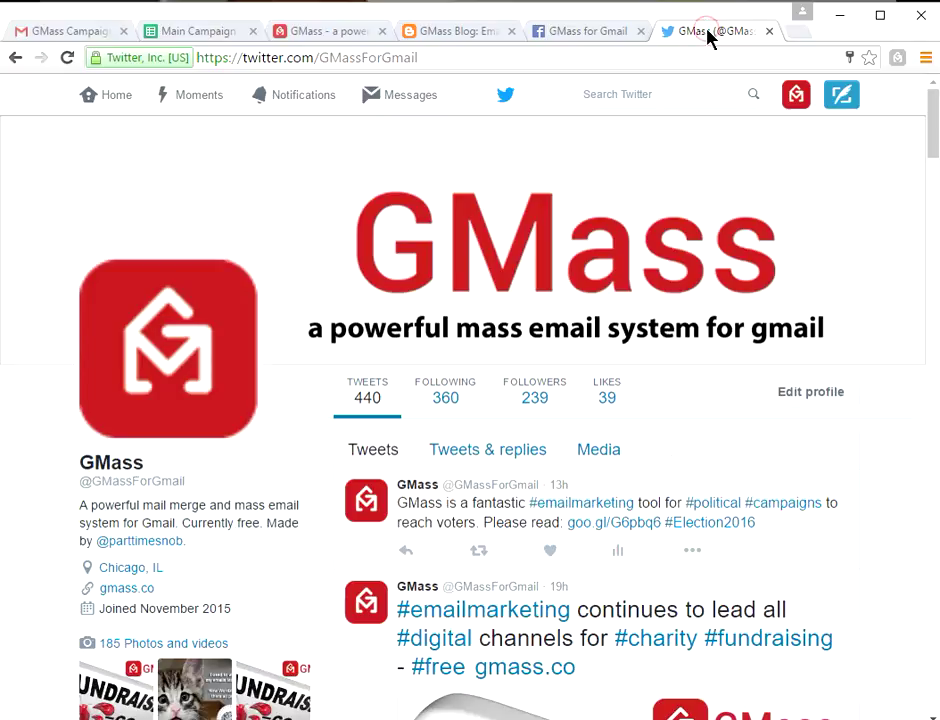